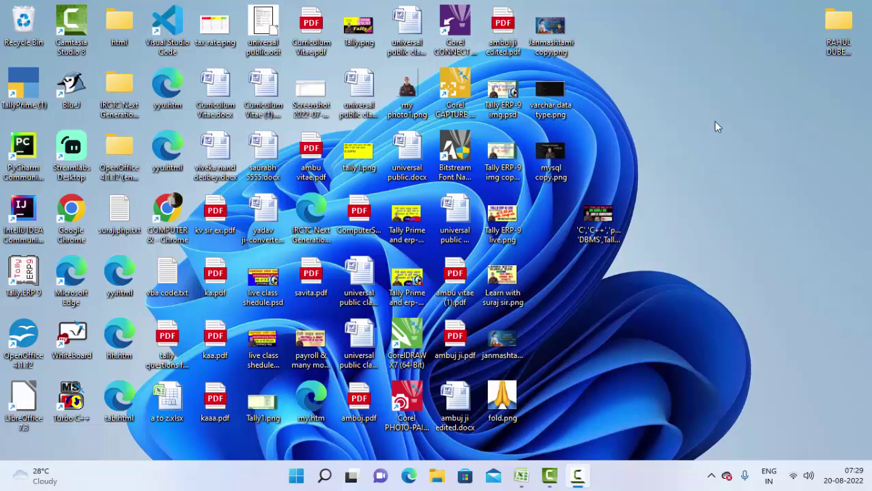
Refresh the desktop from its right-click menu
right_click(720, 147)
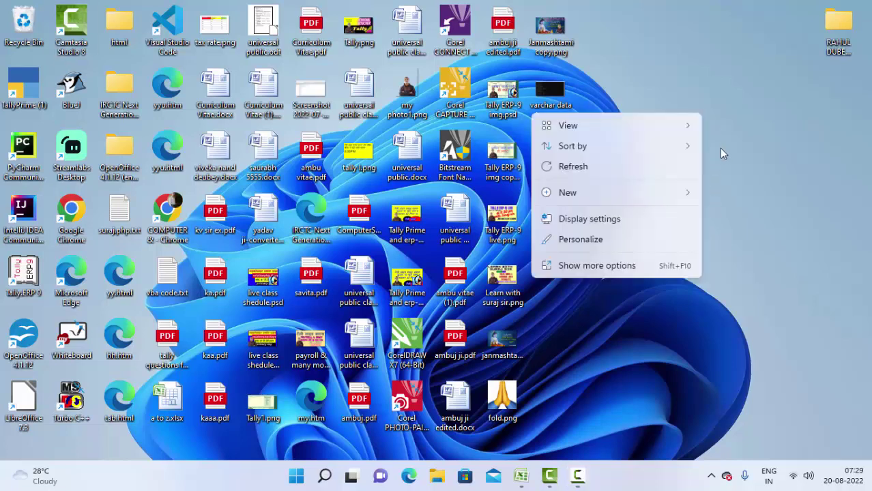
left_click(685, 171)
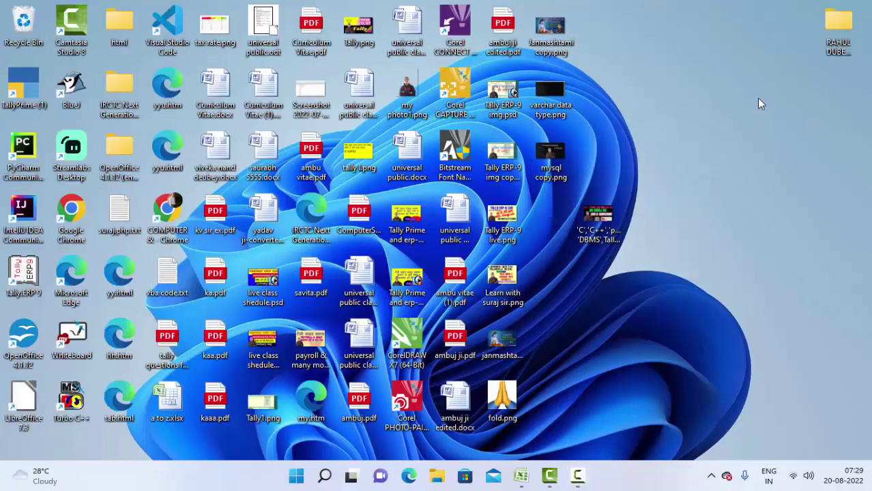
right_click(757, 100)
left_click(717, 155)
Return to Excel, start a new workbook and enter the marks table from Roll Number to Total
left_click(521, 475)
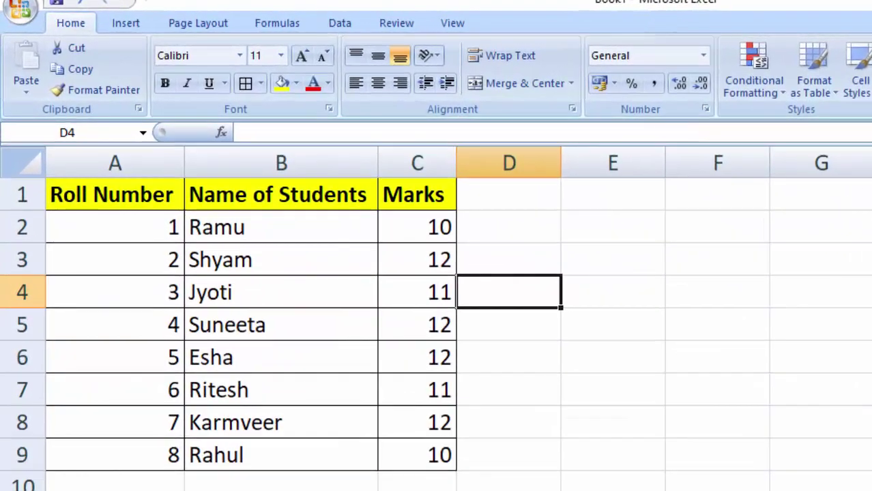
key("ctrl+Page_Down")
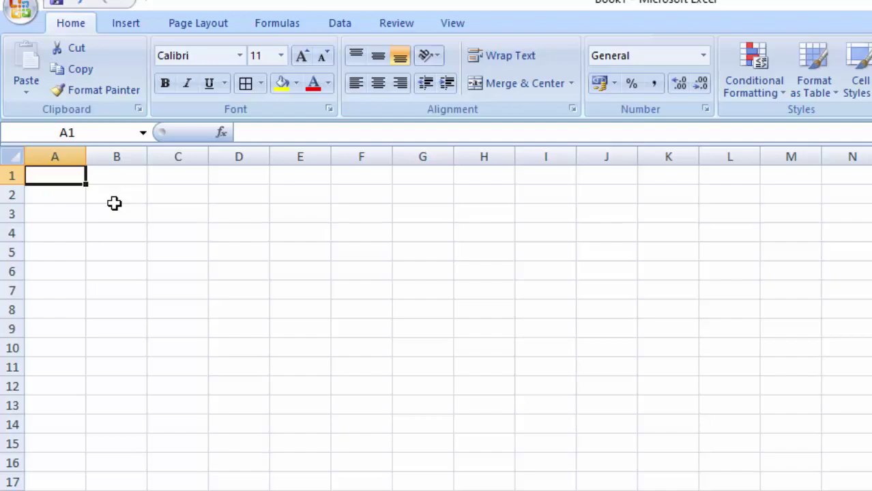
type("Roll Number")
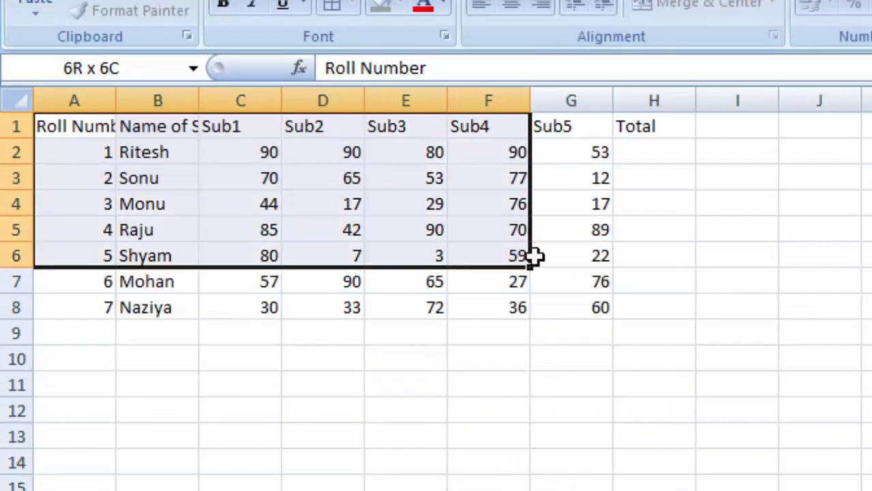
AutoFit the width of columns A to H across the A1:H8 marks table
left_click_drag(532, 257, 623, 303)
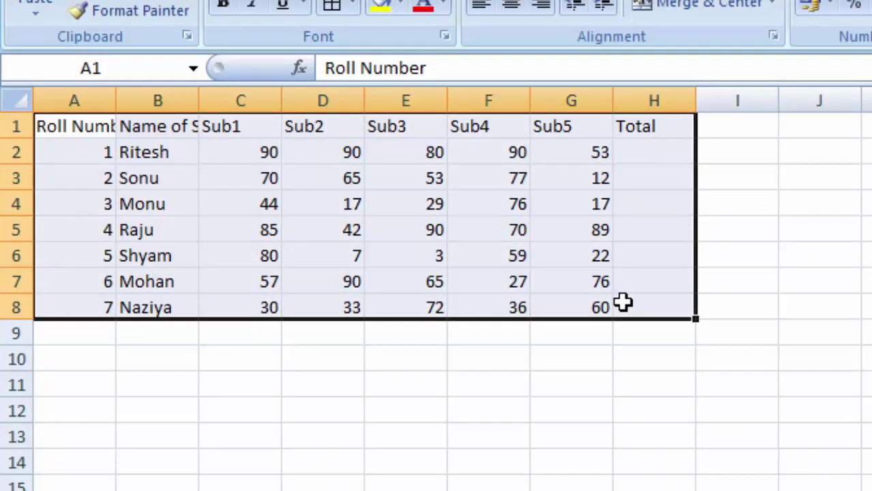
key("alt+h")
key("o")
key("i")
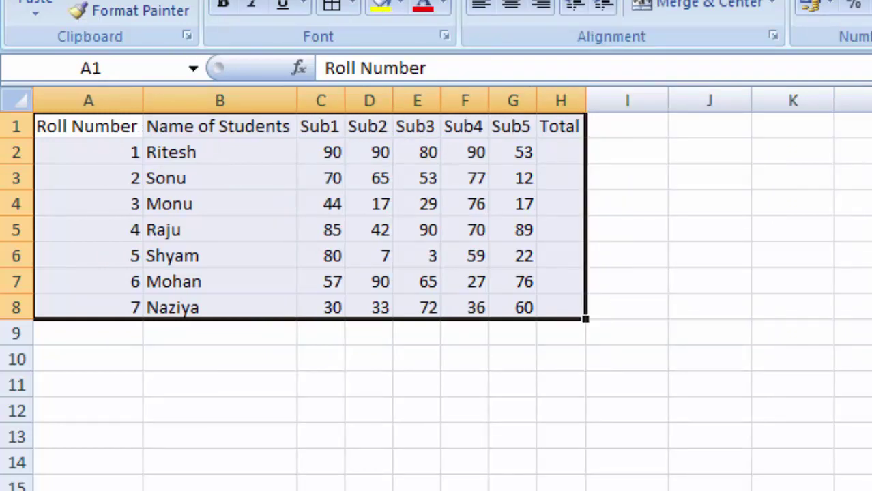
scroll(437, 287, "up", 3)
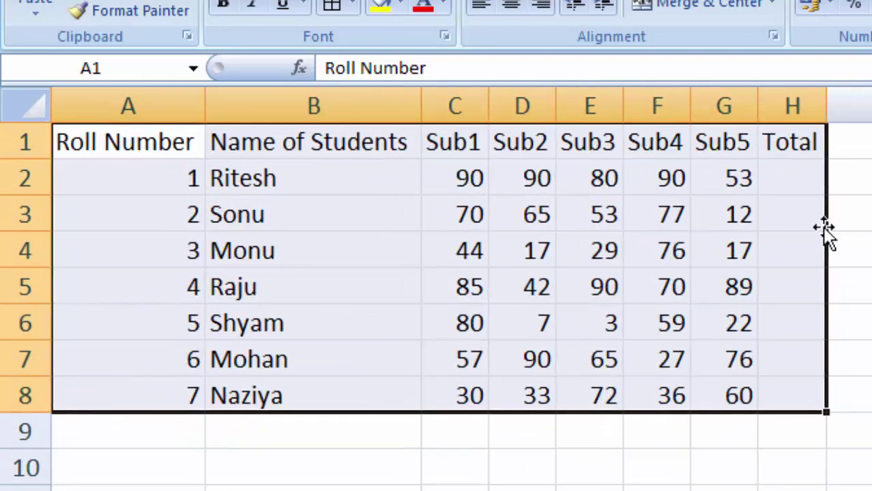
Enter =SUM(C2:G2) in H2 and fill it down to H8, giving totals 403 to 231
left_click(790, 182)
type("=")
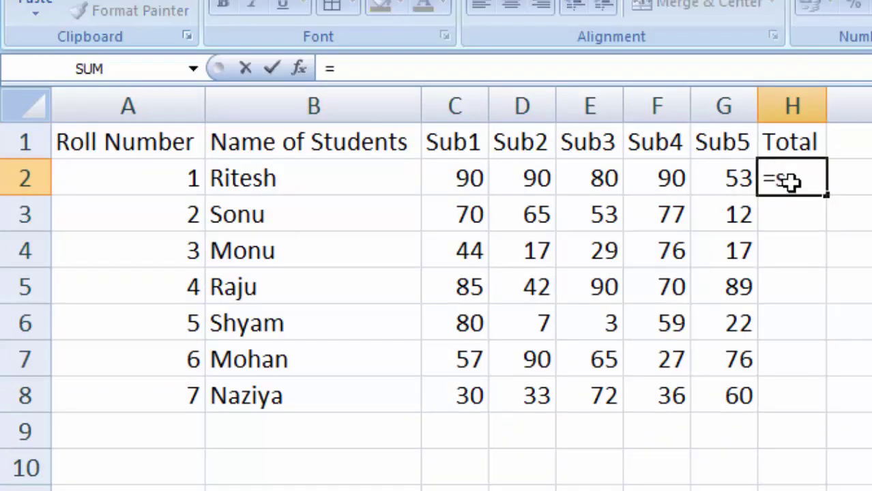
type("sum(")
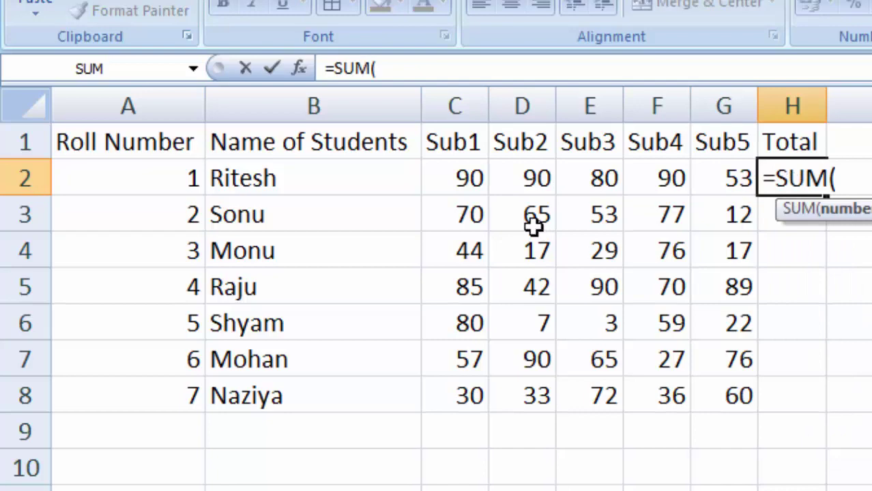
left_click_drag(453, 177, 711, 183)
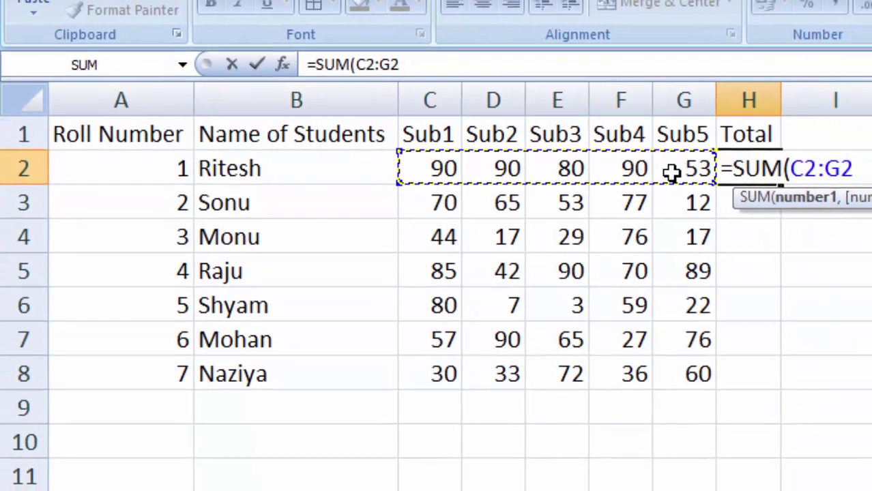
key("Return")
left_click(792, 178)
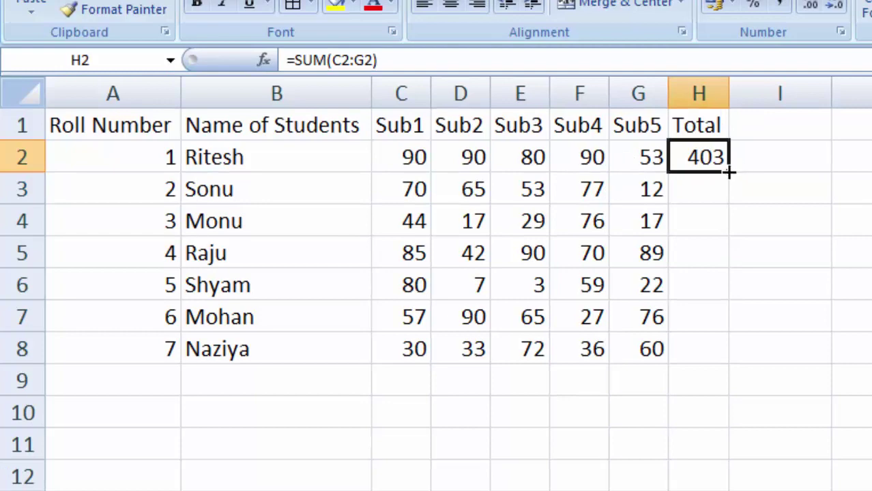
double_click(729, 173)
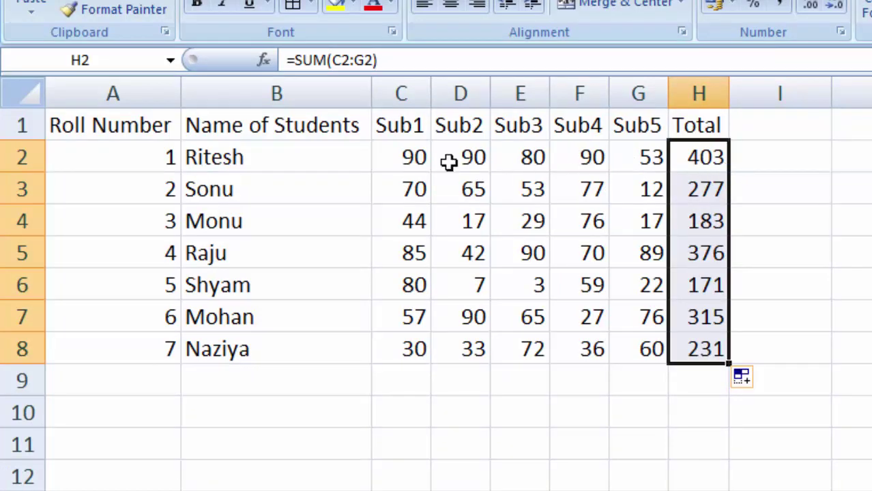
mouse_move(82, 115)
left_mouse_down()
mouse_move(322, 183)
mouse_move(678, 354)
left_mouse_up()
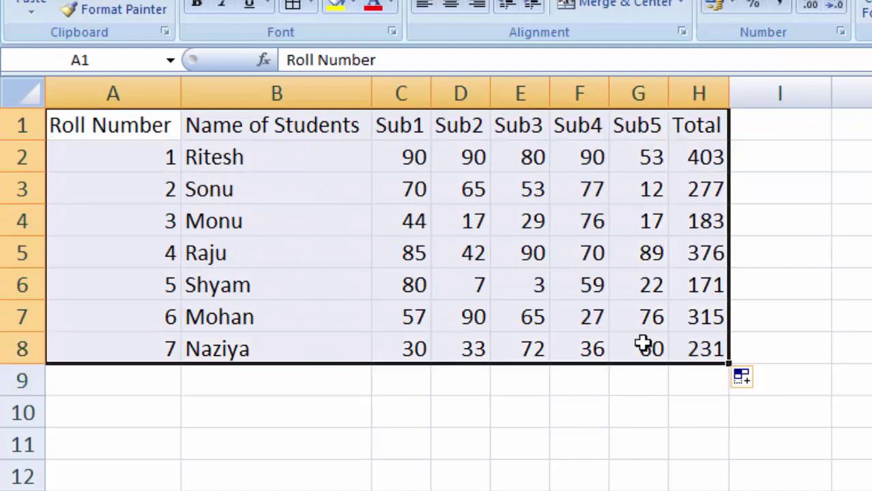
Apply All Borders to A1:H8 and select the header row A1:H1
key("alt+h")
key("b")
key("a")
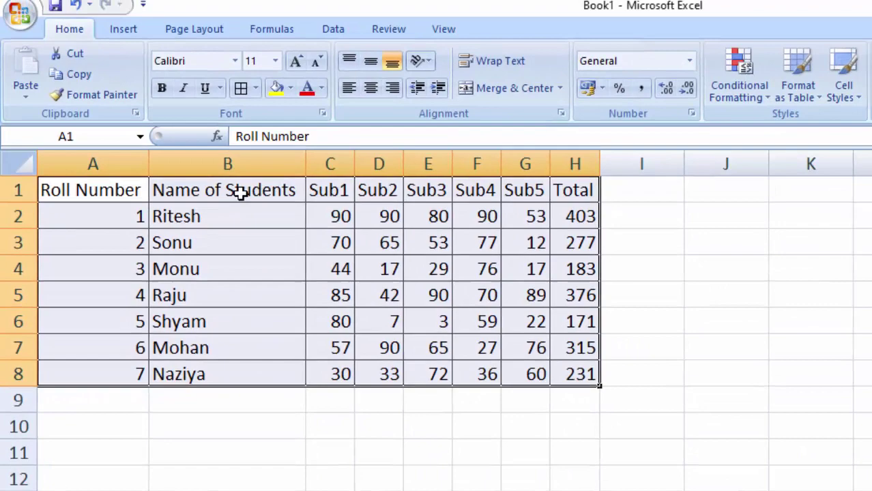
left_click_drag(73, 194, 581, 198)
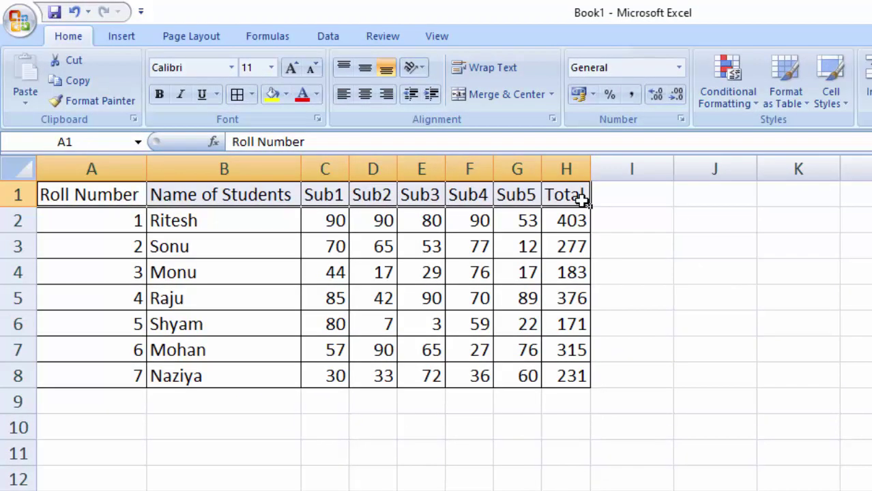
key("alt")
key("h")
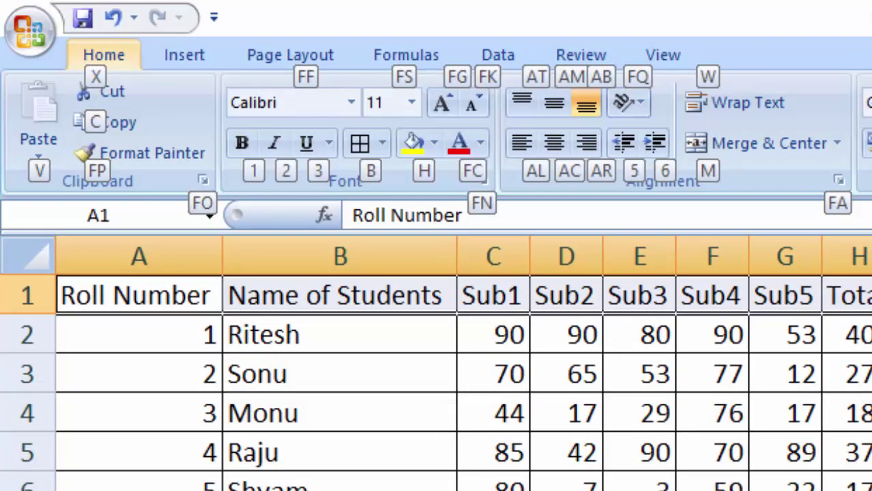
Fill the A1:H1 headers, Roll Number through Total, with yellow
key("h")
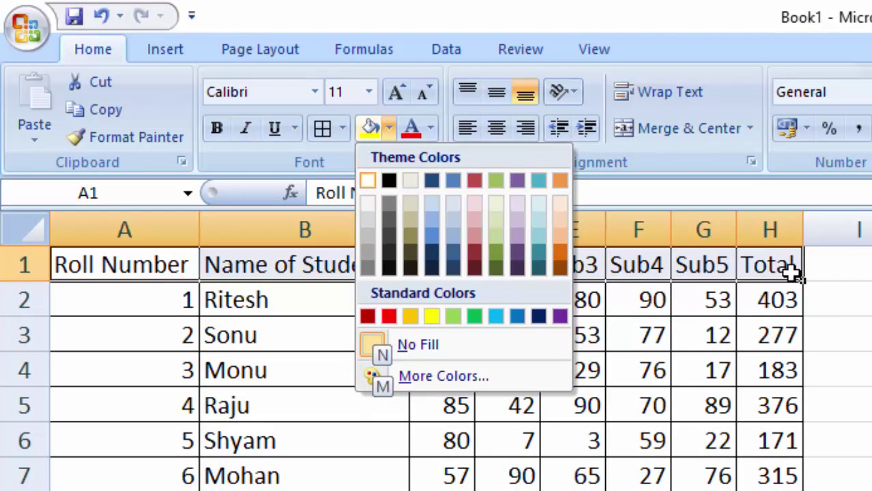
key("Up")
key("Up")
key("Up")
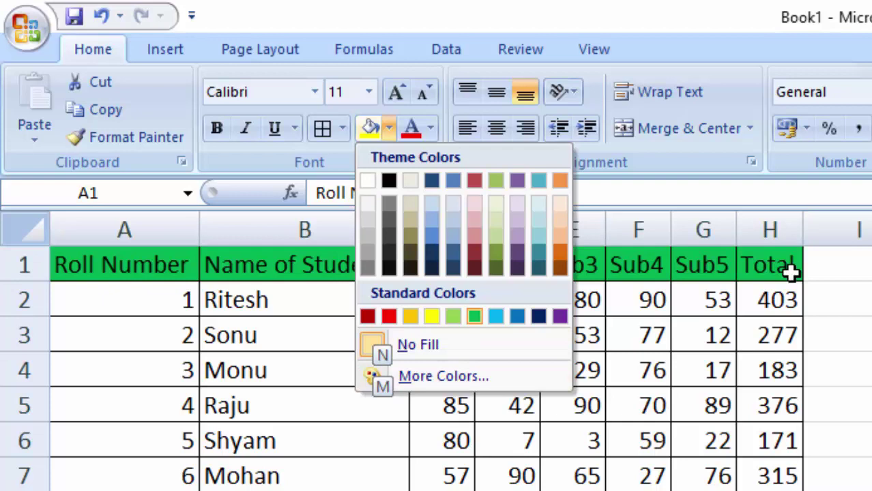
key("Left")
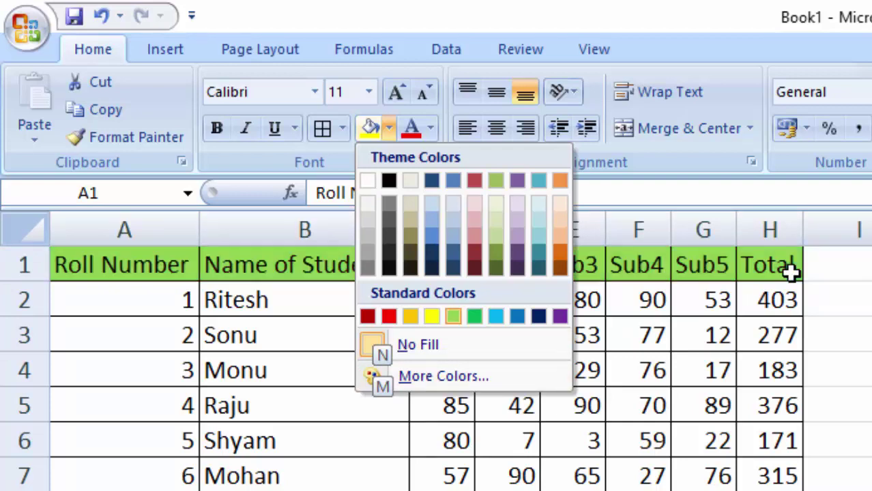
key("Left")
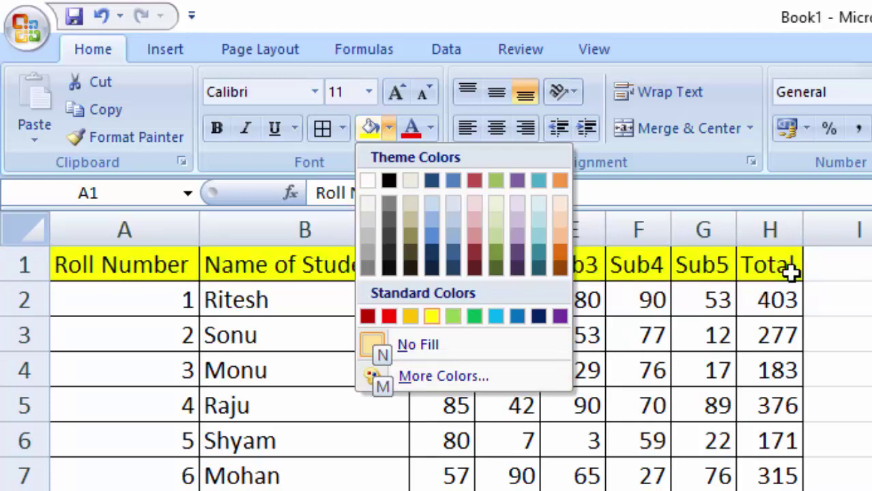
key("Return")
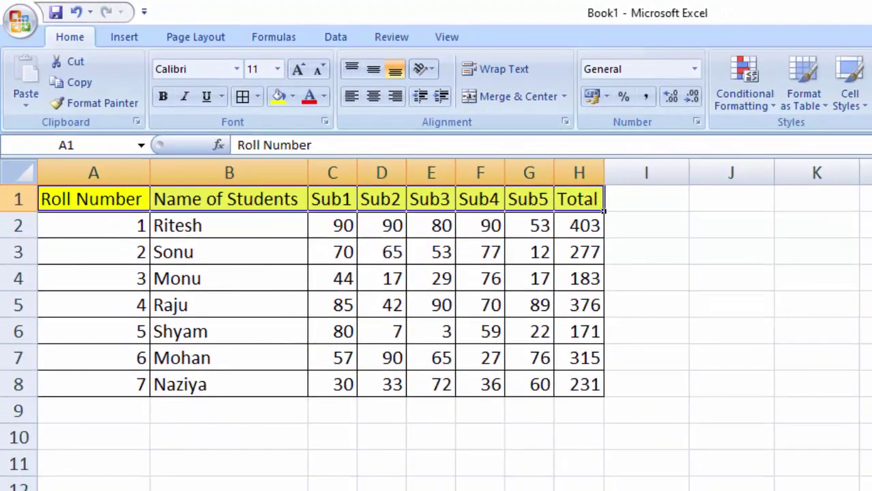
Enter =VLOOKUP(A4,$A$1:$H$8,8,0) in I12 so it returns Monu's total of 183
left_click(647, 479)
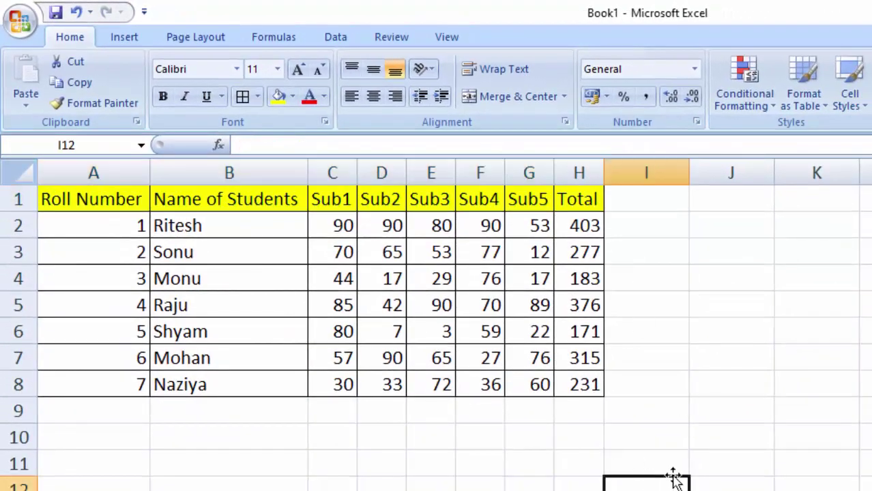
type("=vloo")
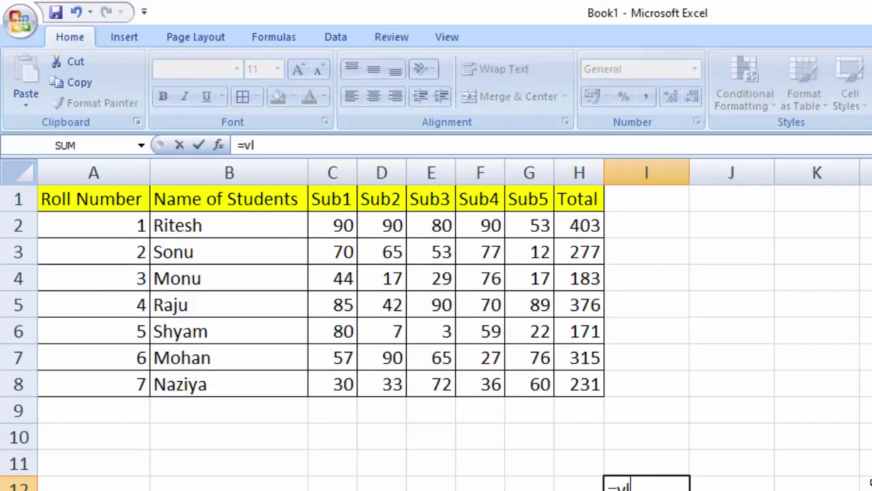
key("Tab")
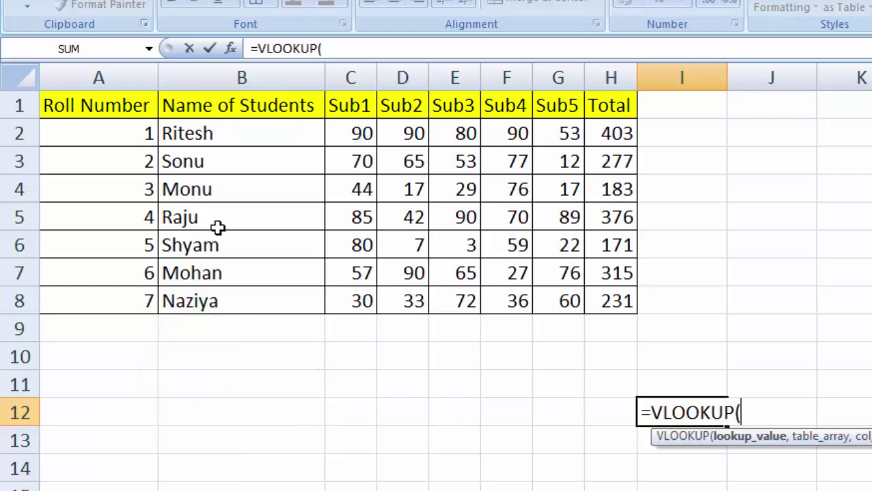
left_click(139, 190)
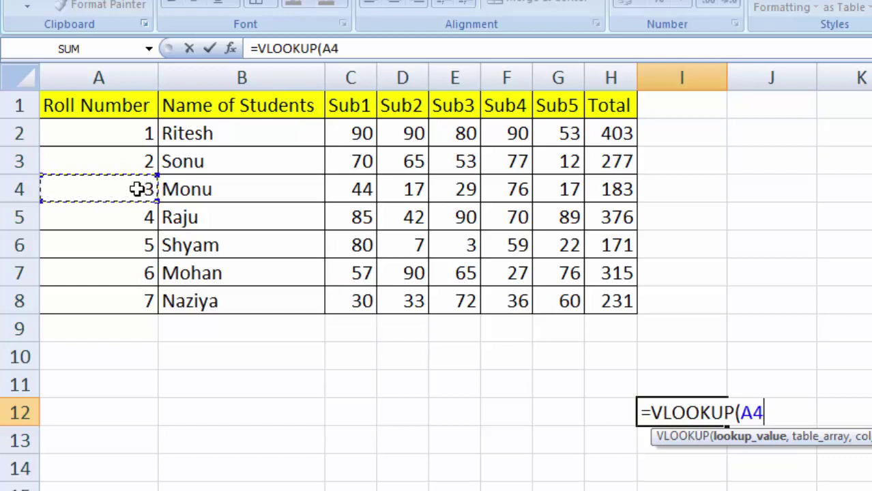
type(",")
mouse_move(119, 110)
left_mouse_down()
mouse_move(403, 244)
mouse_move(606, 301)
left_mouse_up()
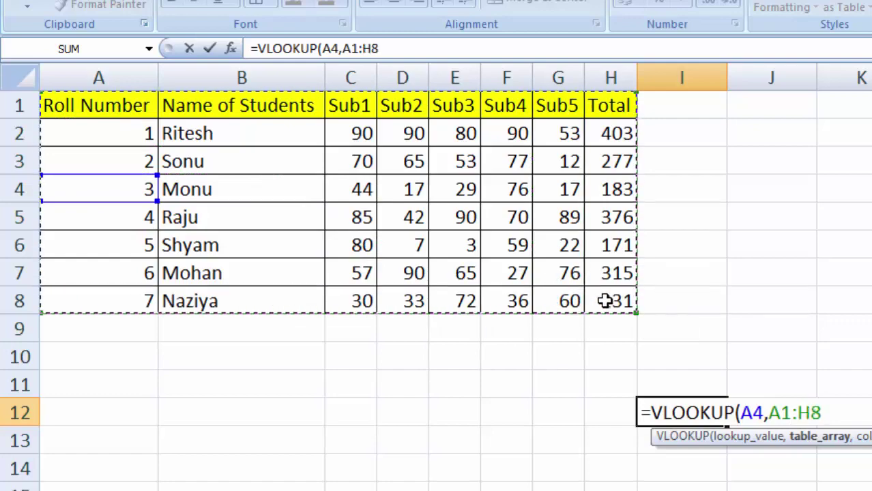
key("F4")
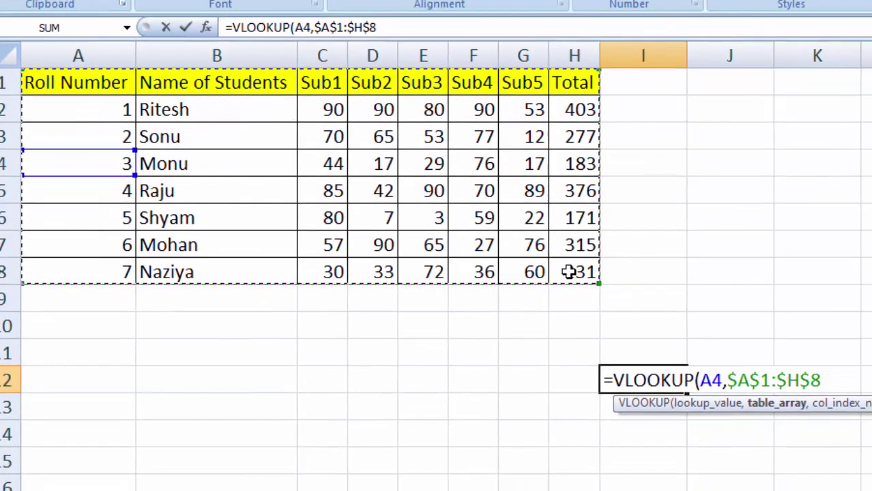
type(",")
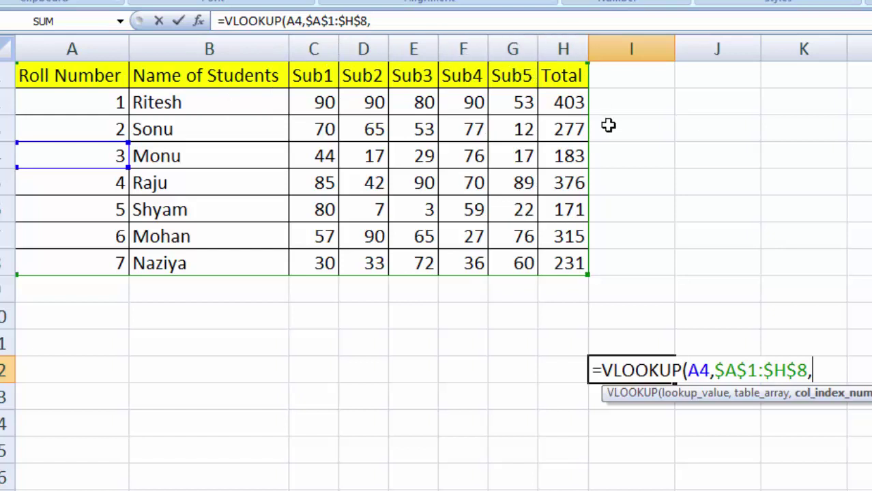
type("8,")
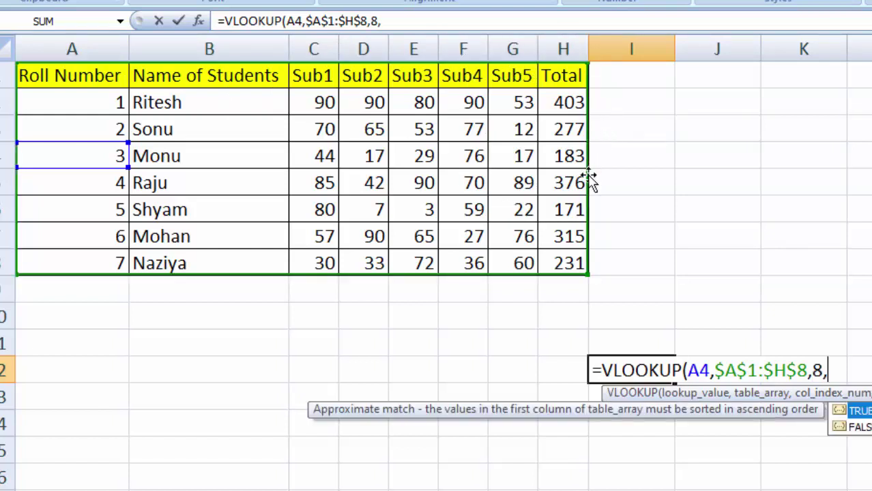
type("0)")
key("Return")
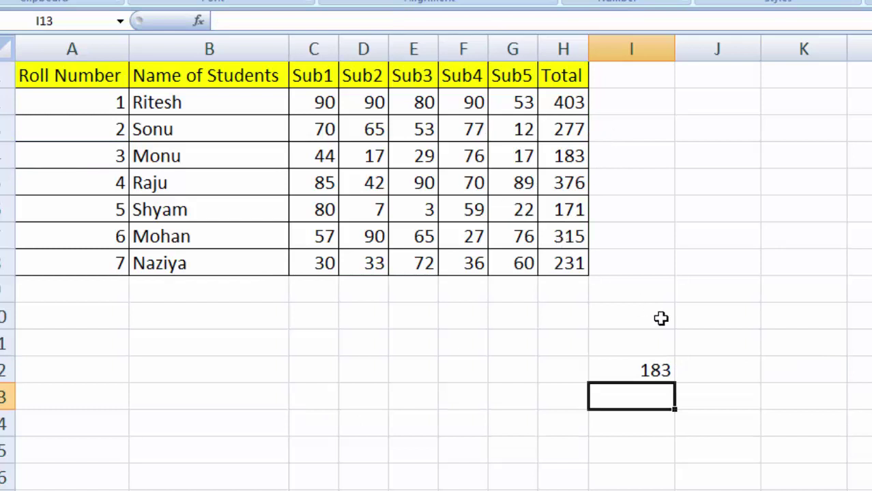
Review the formula in I12, the roll number in A4 and the Total formula in H4
left_click(651, 369)
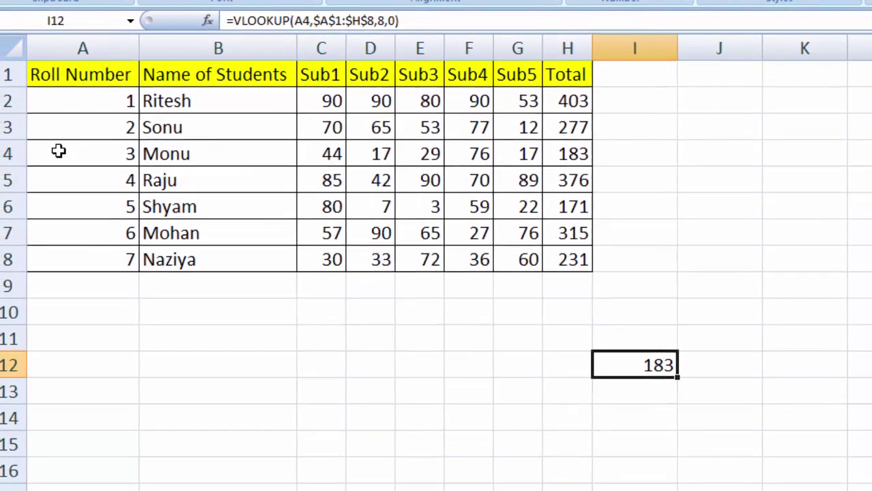
left_click(59, 152)
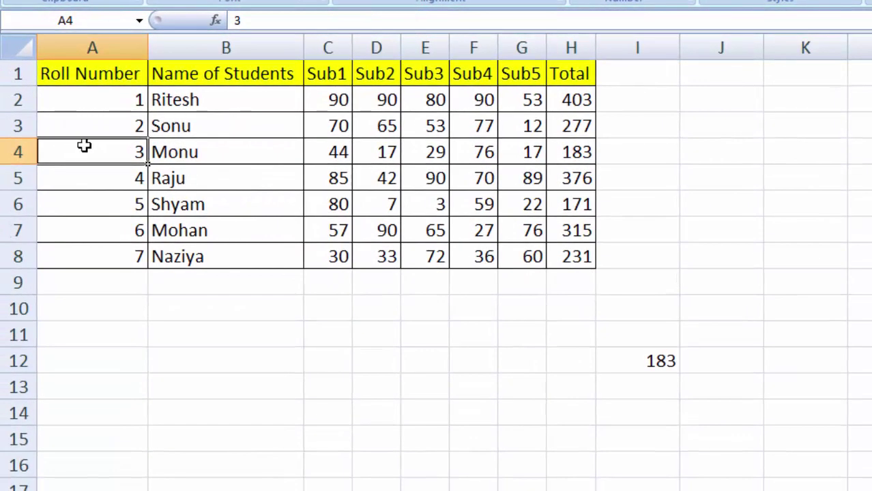
left_click(565, 155)
double_click(568, 156)
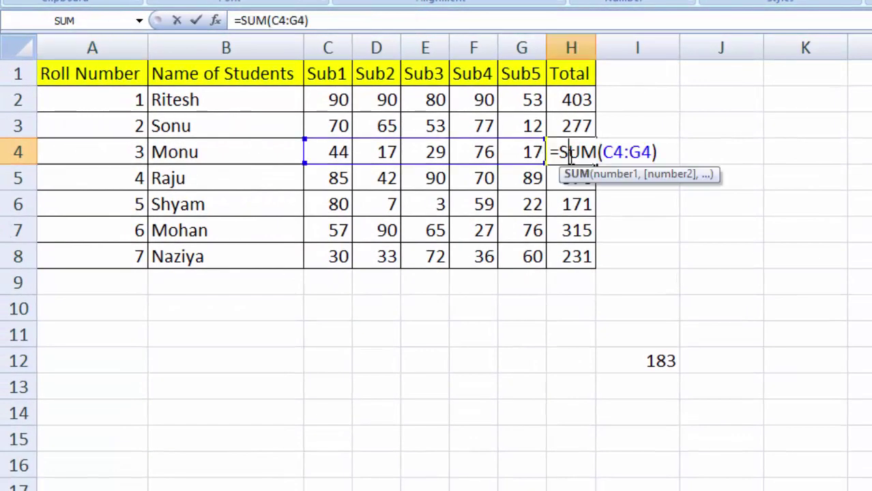
key("Return")
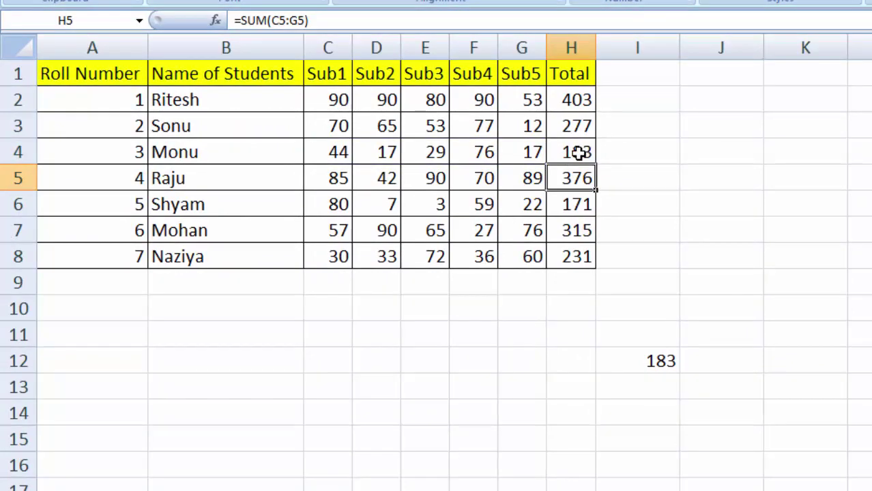
Fill Monu's row A4:H4 with orange
mouse_move(578, 152)
left_mouse_down()
mouse_move(339, 134)
mouse_move(116, 164)
left_mouse_up()
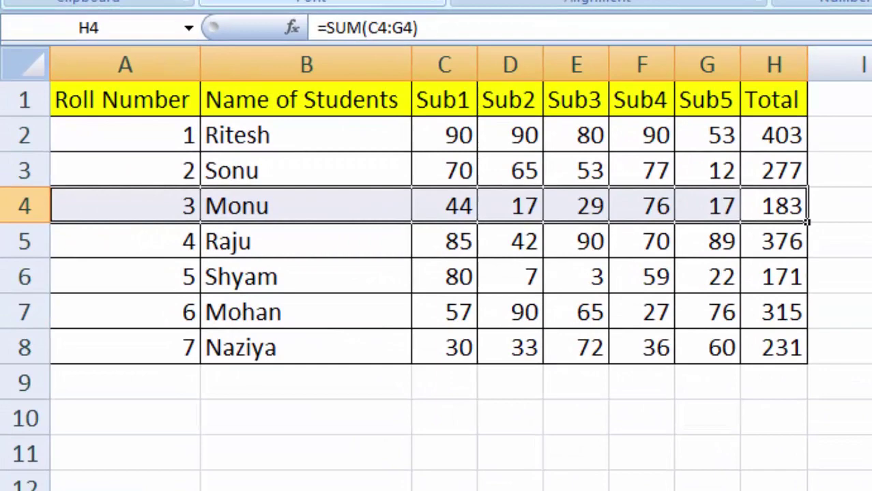
left_click(280, 1)
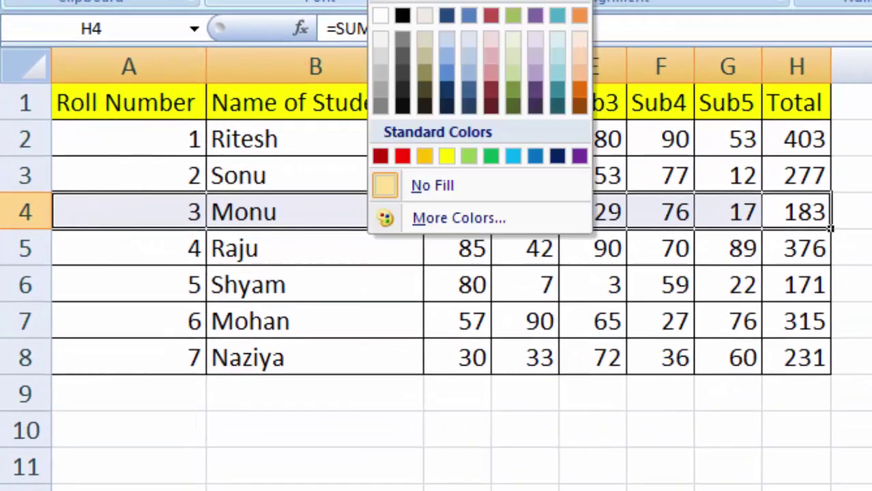
left_click(427, 157)
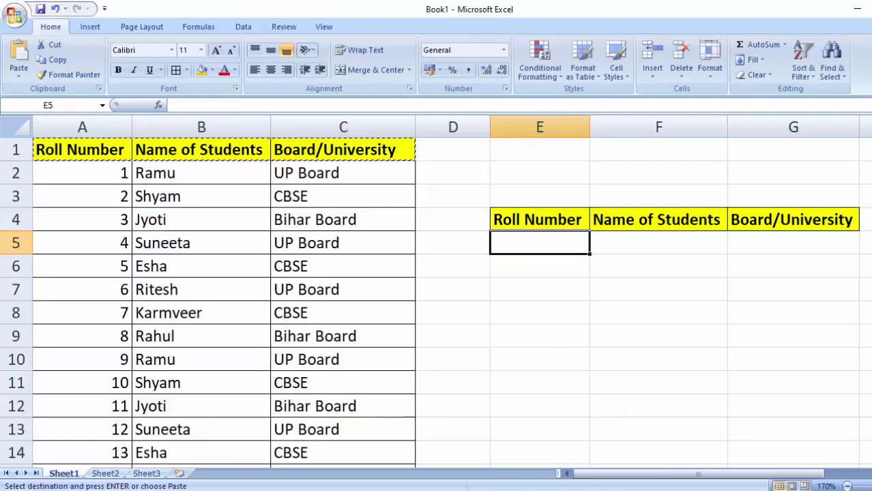
Start a LOOKUP formula in G5 with E5 as the lookup value
left_click(796, 243)
type("=")
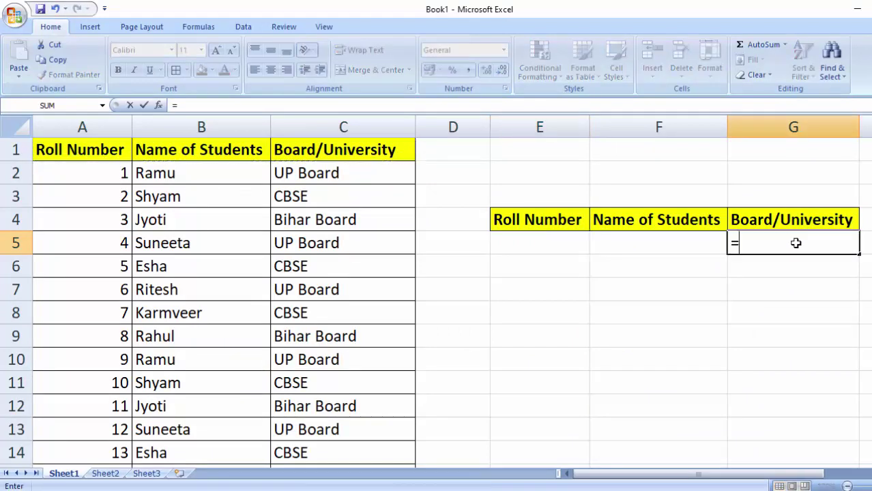
type("l")
key("Escape")
key("Escape")
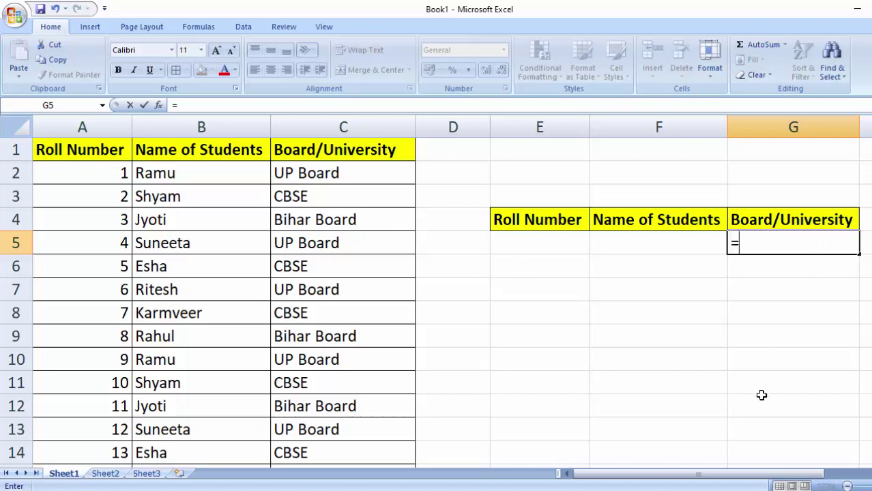
type("look")
key("Tab")
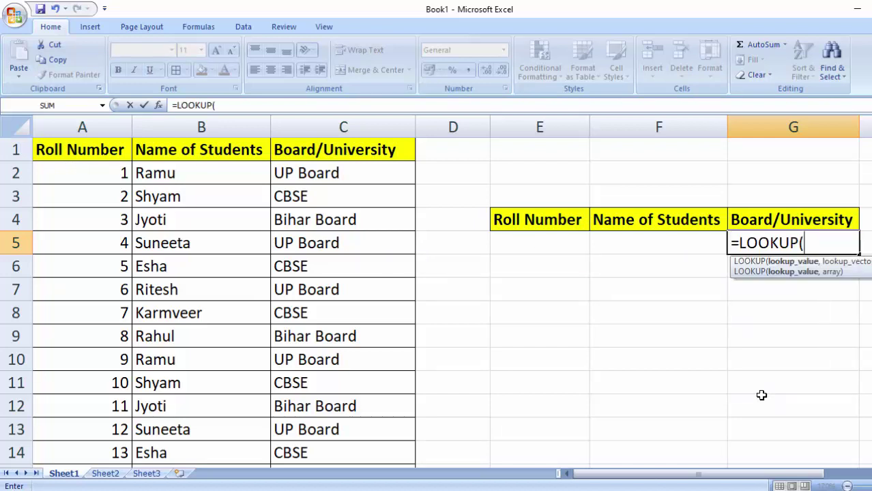
left_click(510, 240)
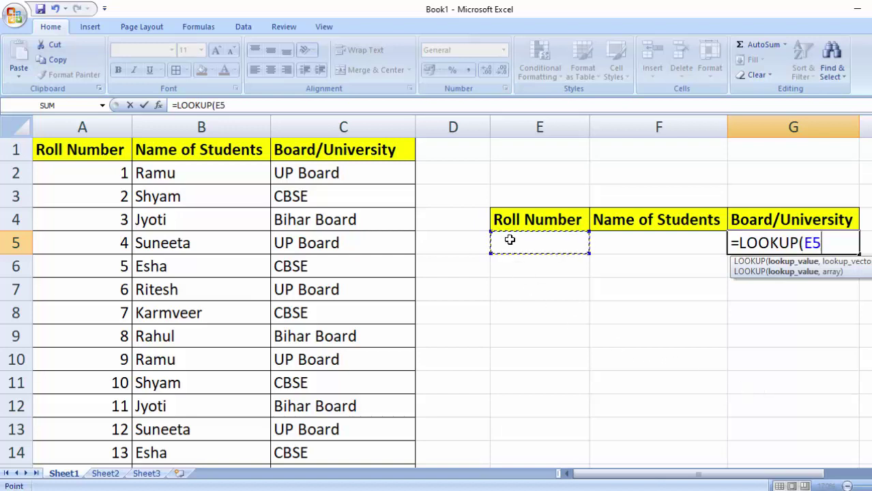
type(",")
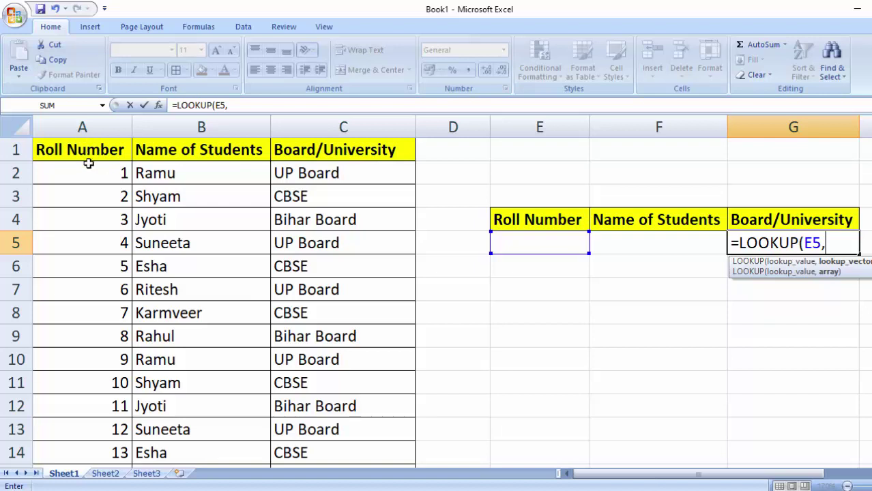
Complete the formula as =LOOKUP(E5,A2:C25,B2:B25), which shows #N/A
mouse_move(88, 168)
left_mouse_down()
mouse_move(335, 269)
mouse_move(341, 460)
mouse_move(354, 421)
left_mouse_up()
scroll(353, 420, "up", 4)
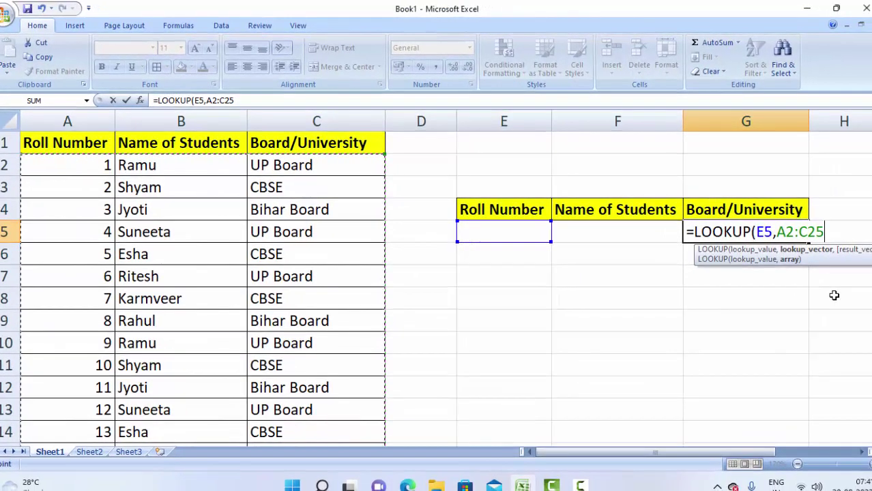
type(",")
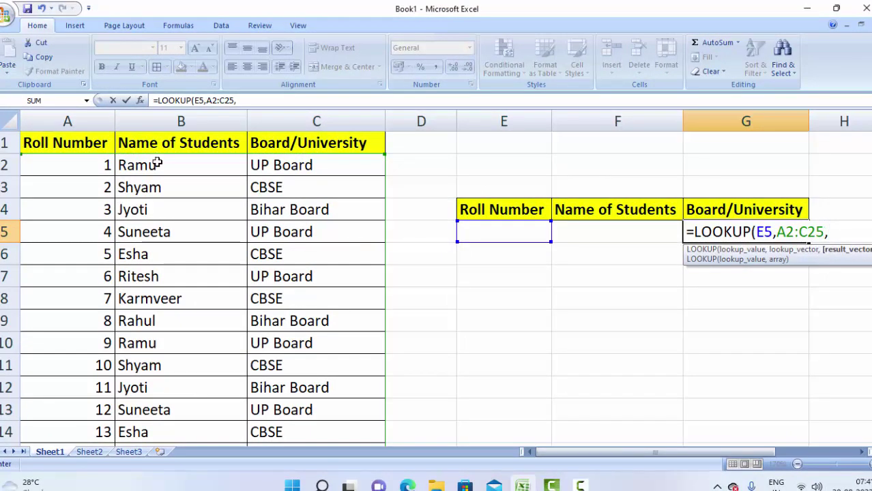
mouse_move(156, 164)
left_mouse_down()
mouse_move(199, 375)
mouse_move(215, 409)
left_mouse_up()
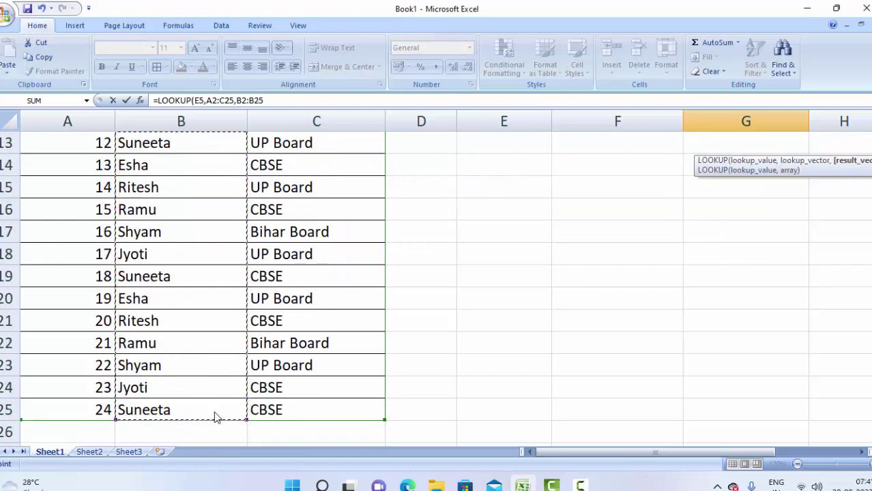
scroll(214, 412, "up", 4)
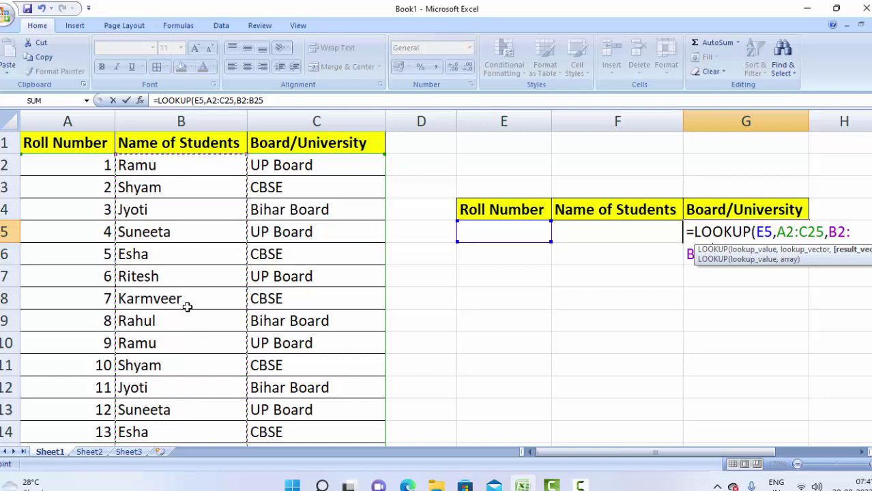
type(")")
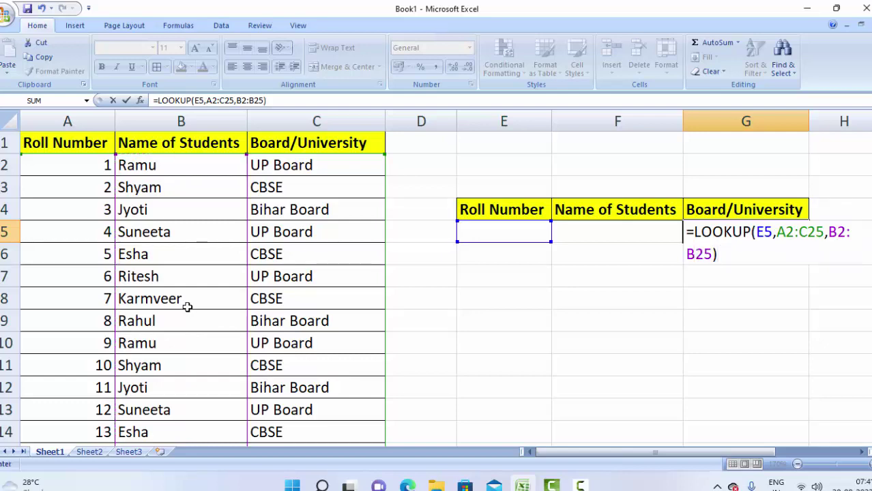
key("Return")
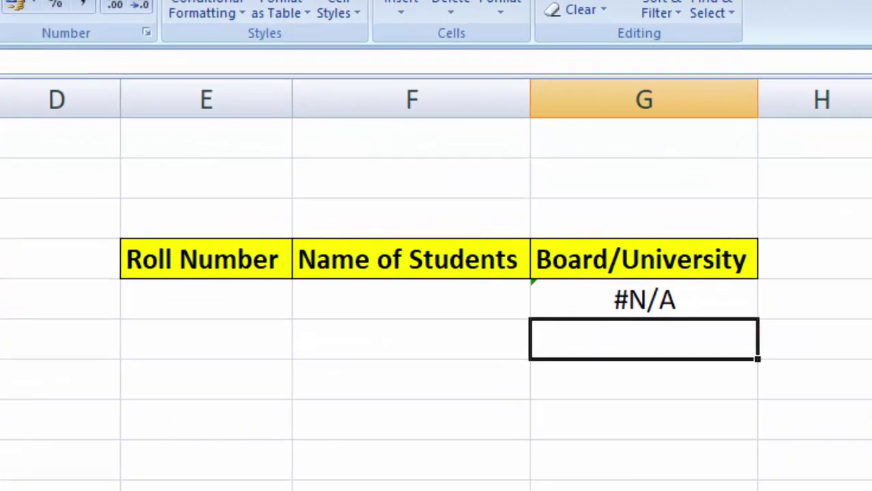
Enter roll number 1 in E5
left_click(198, 304)
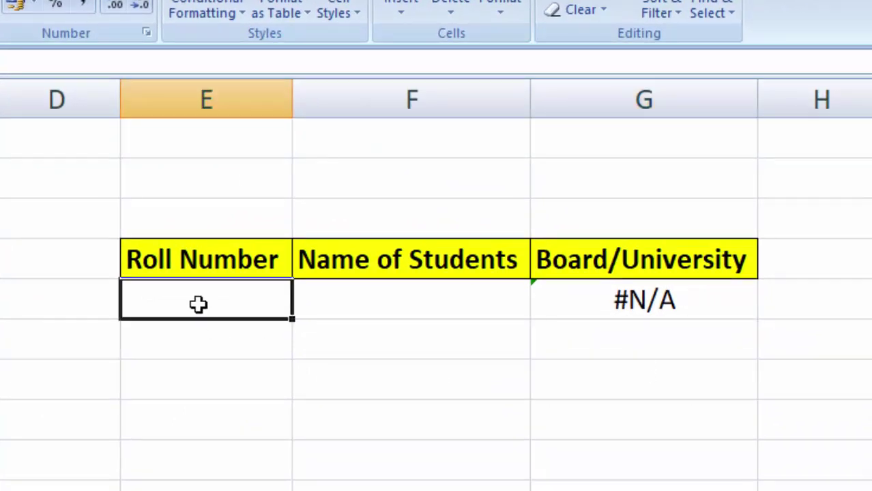
type("1")
key("Tab")
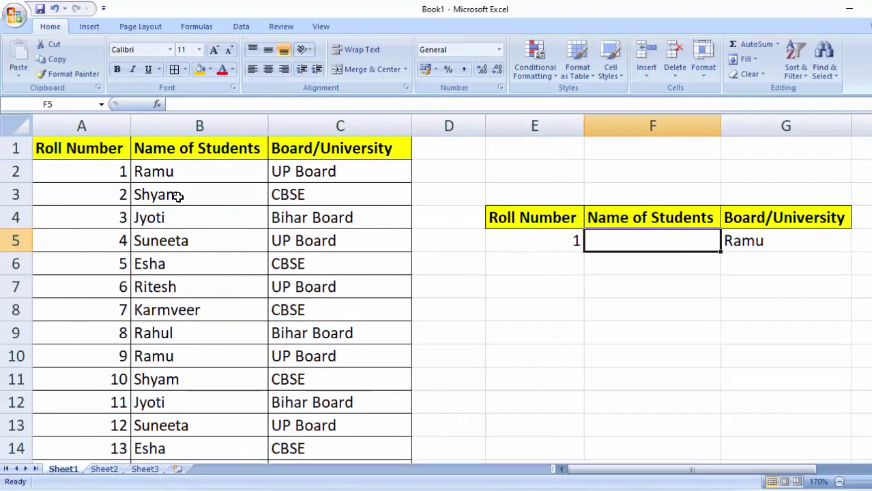
Clear G5 and start a new LOOKUP formula with A11 as the lookup value
left_click(754, 244)
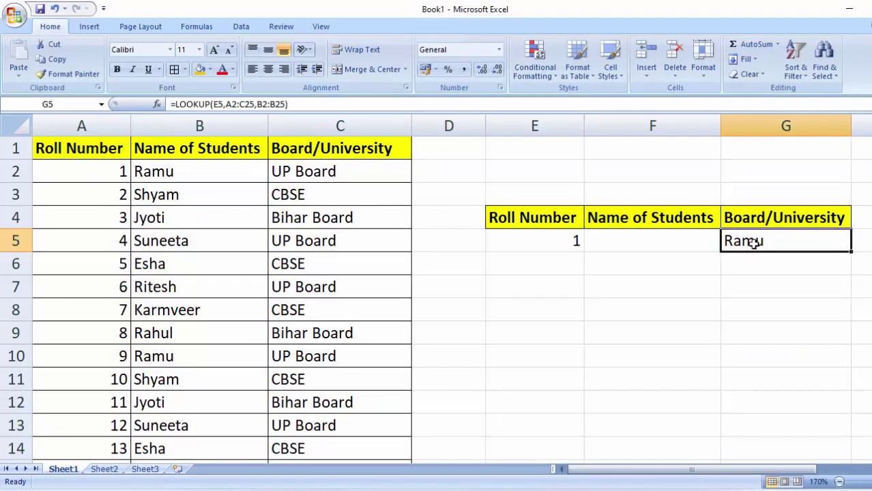
key("Delete")
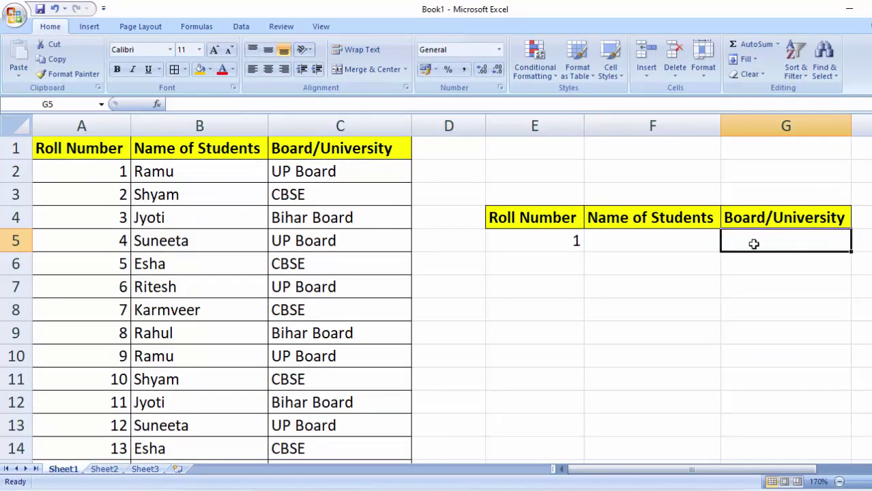
type("=lo")
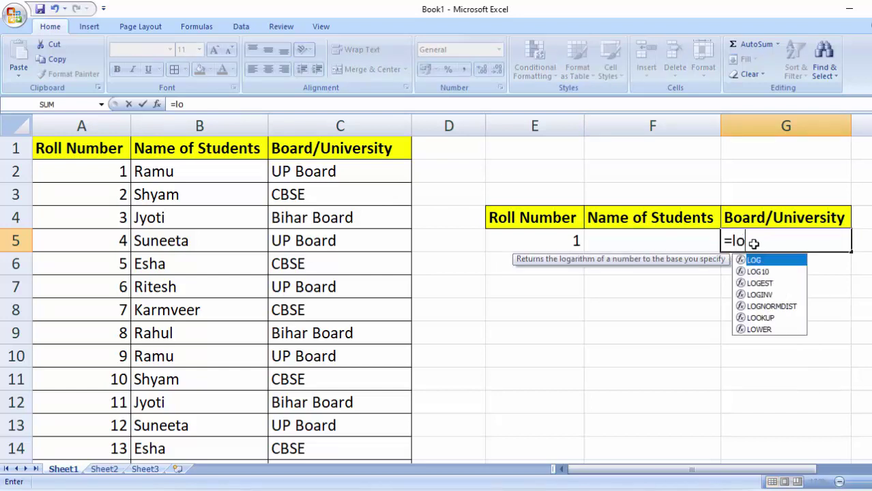
type("o")
key("Tab")
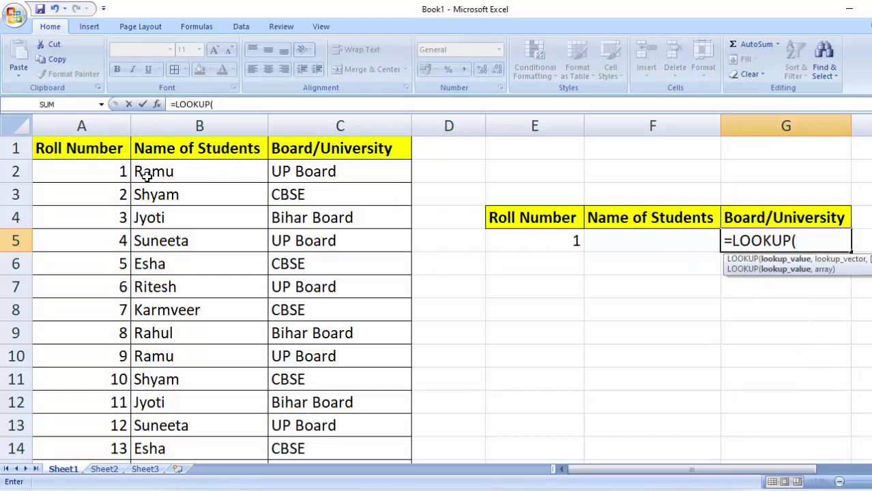
left_click(97, 376)
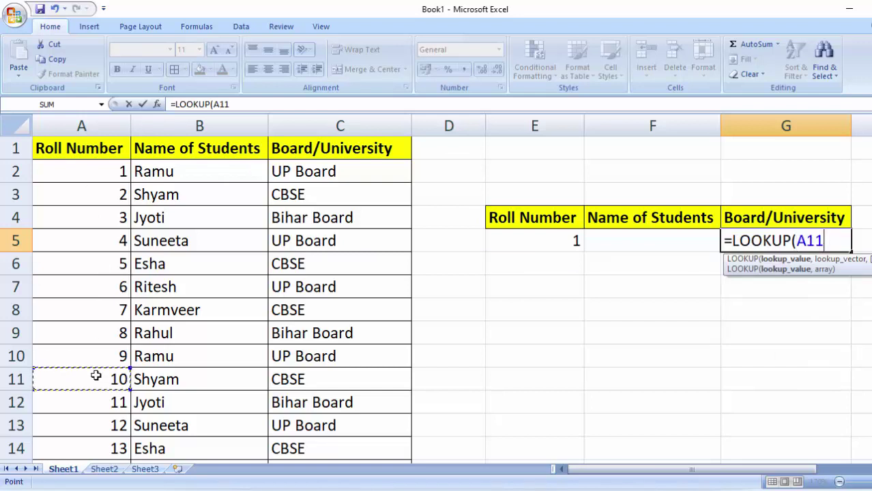
type(",")
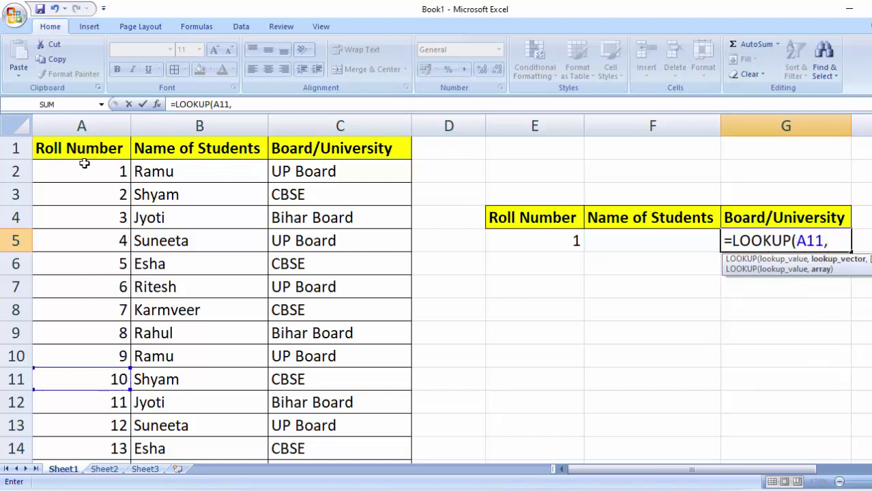
Use lookup range A2:C25 and result range C2:C25 so G5 displays CBSE
mouse_move(84, 164)
left_mouse_down()
mouse_move(411, 461)
mouse_move(341, 426)
left_mouse_up()
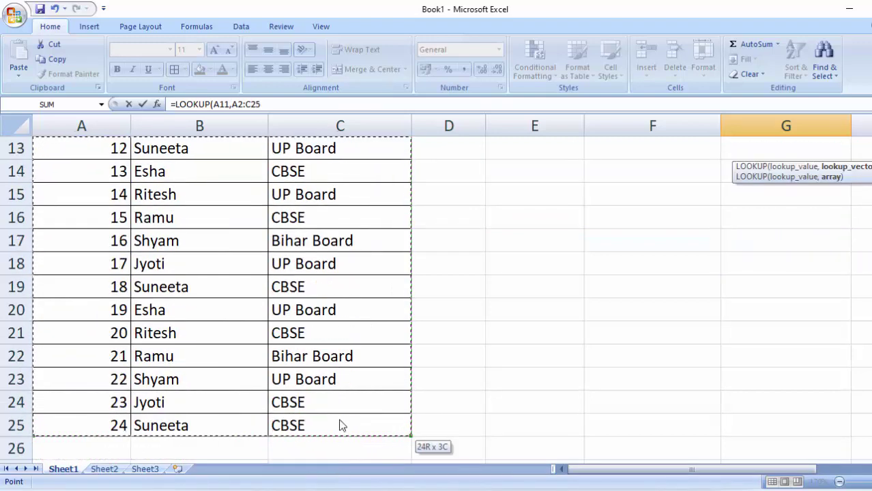
scroll(340, 422, "up", 4)
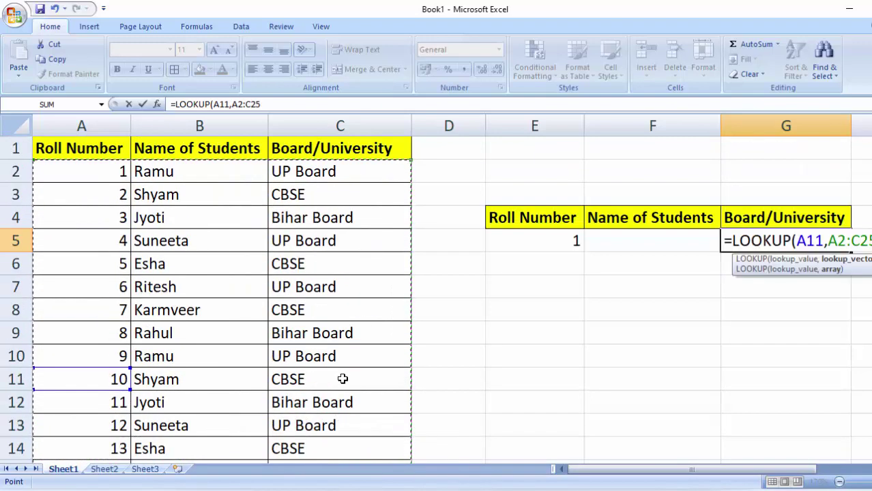
type(",")
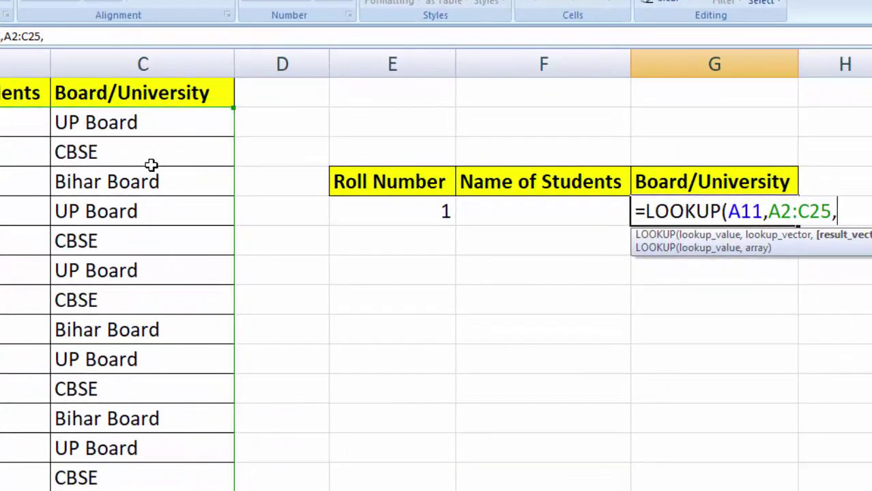
left_click_drag(127, 118, 137, 486)
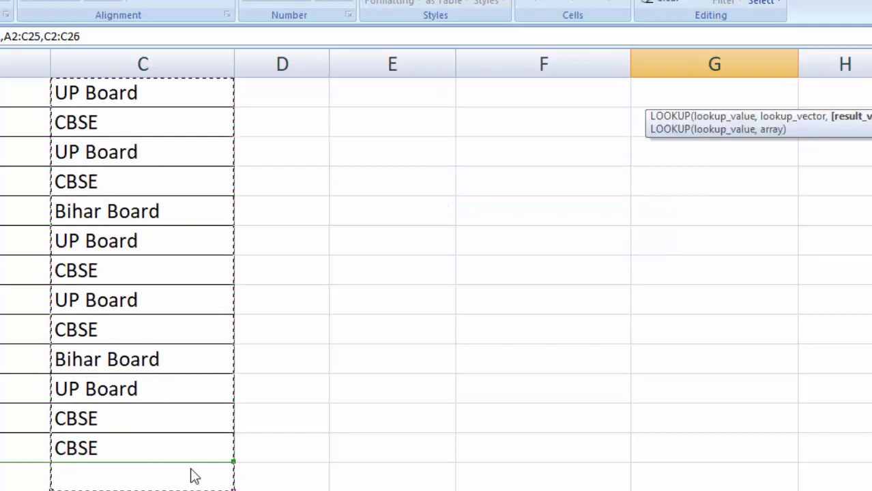
left_click_drag(191, 485, 187, 449)
type(")")
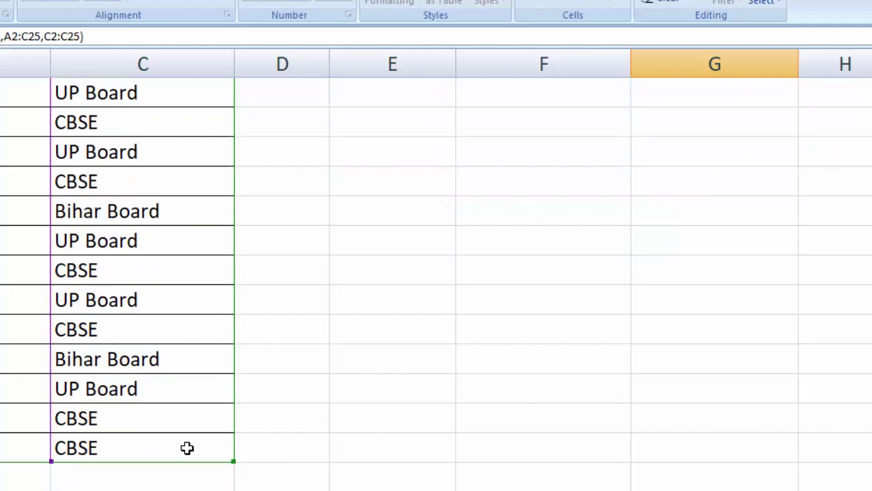
key("Return")
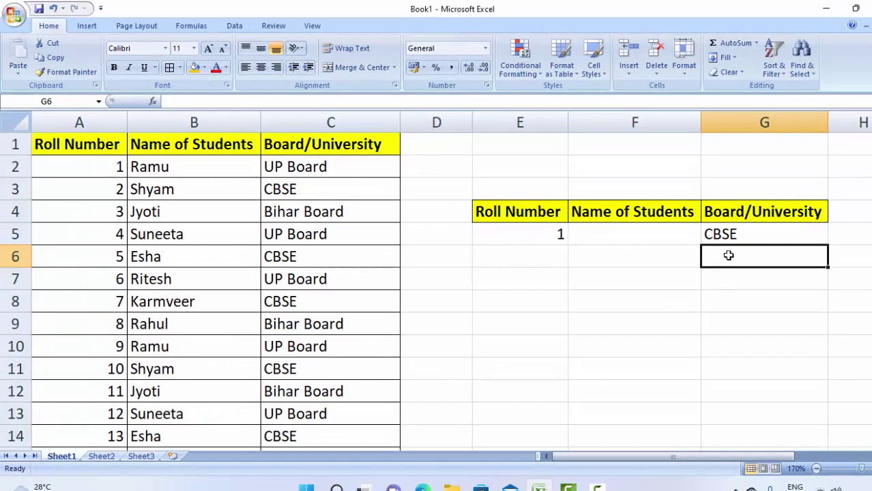
Change G5's lookup value from A11 to E5 so roll 1 returns UP Board
left_click(744, 229)
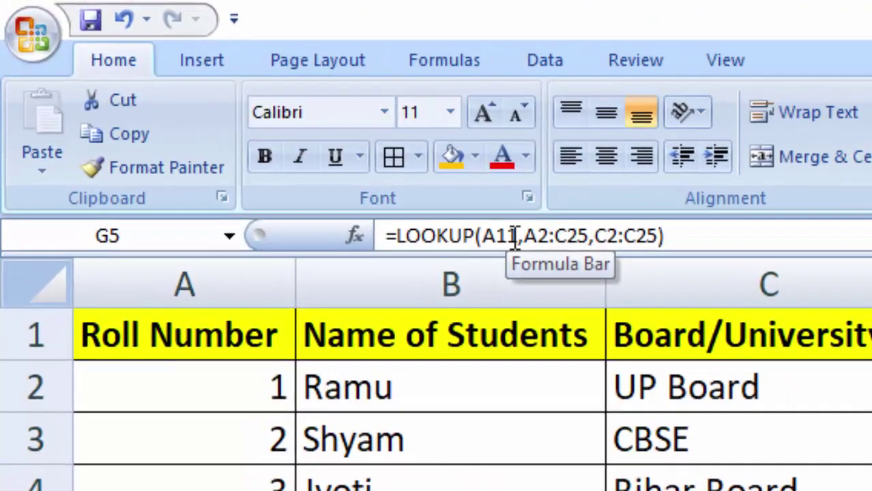
left_click(520, 236)
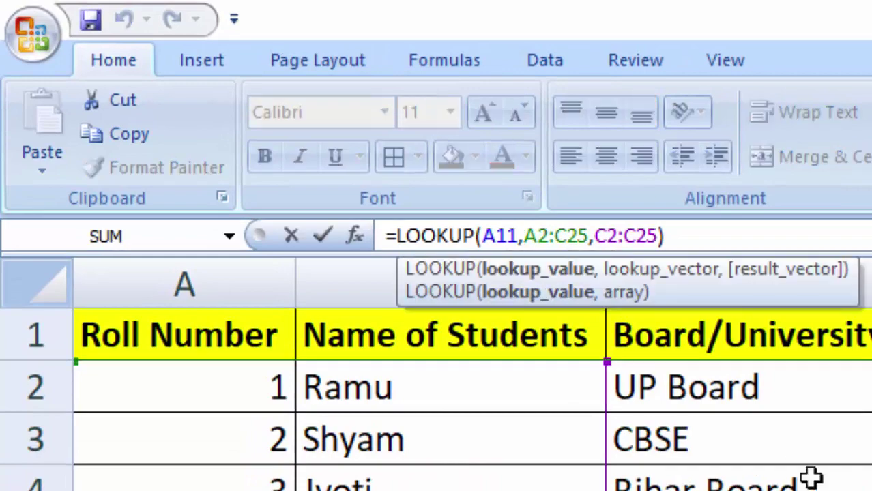
key("BackSpace")
key("BackSpace")
key("BackSpace")
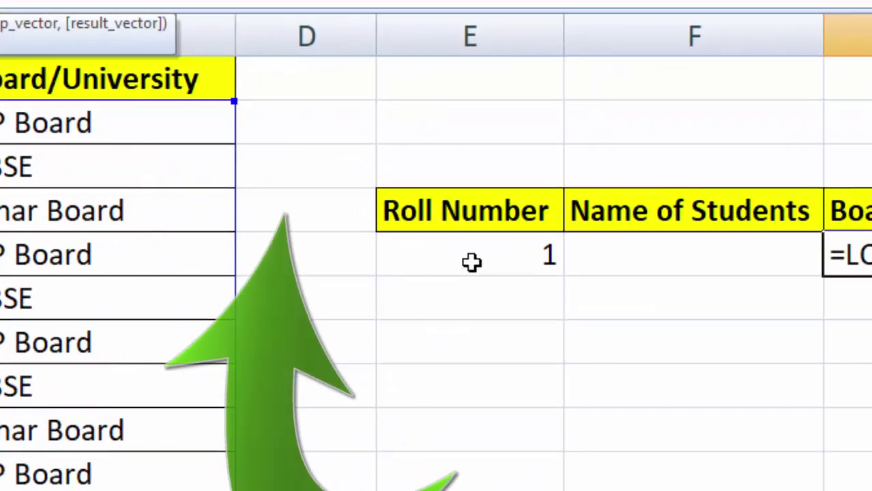
left_click(248, 173)
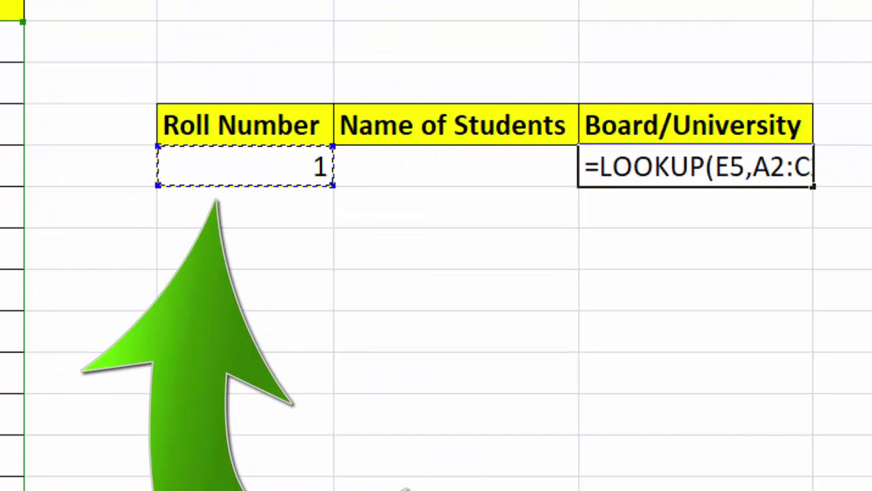
key("Return")
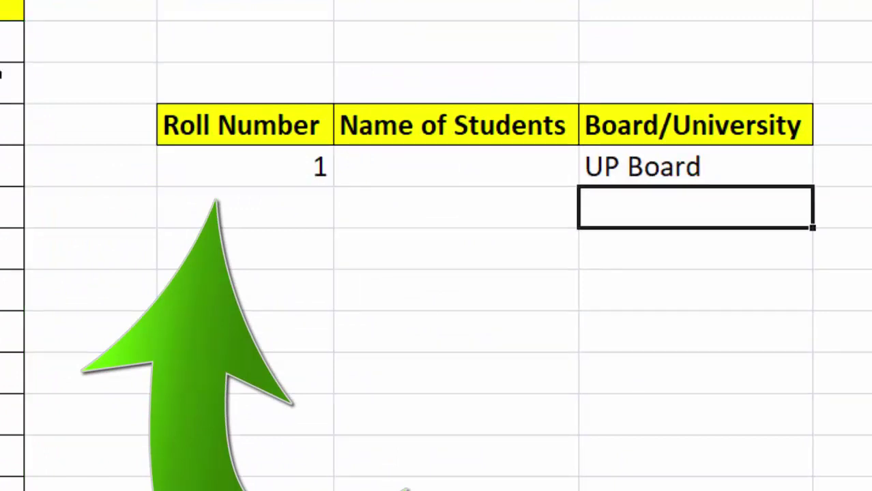
left_click(212, 166)
Look up roll number 10 in E5 and fill its row A11:C11 orange
key("Delete")
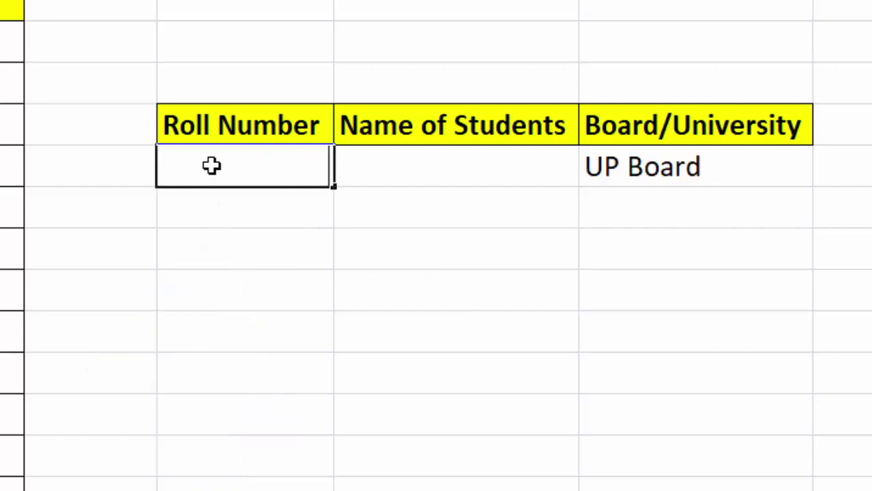
type("10")
key("Return")
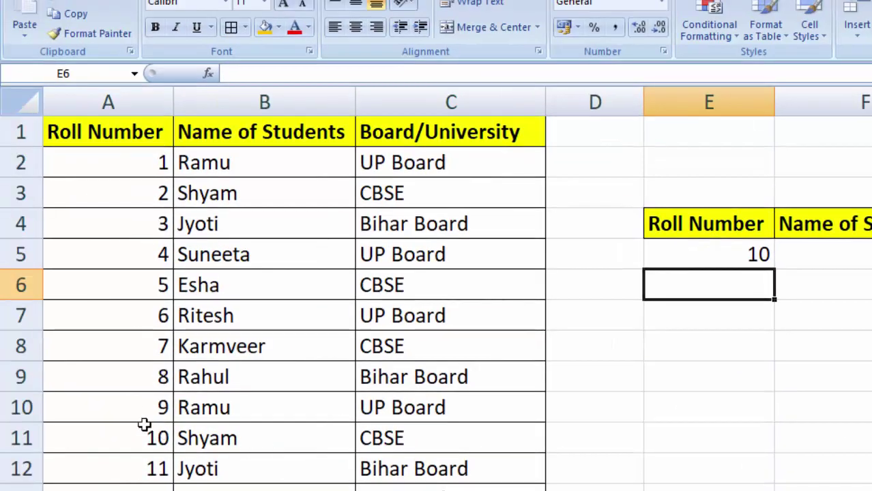
left_click(136, 438)
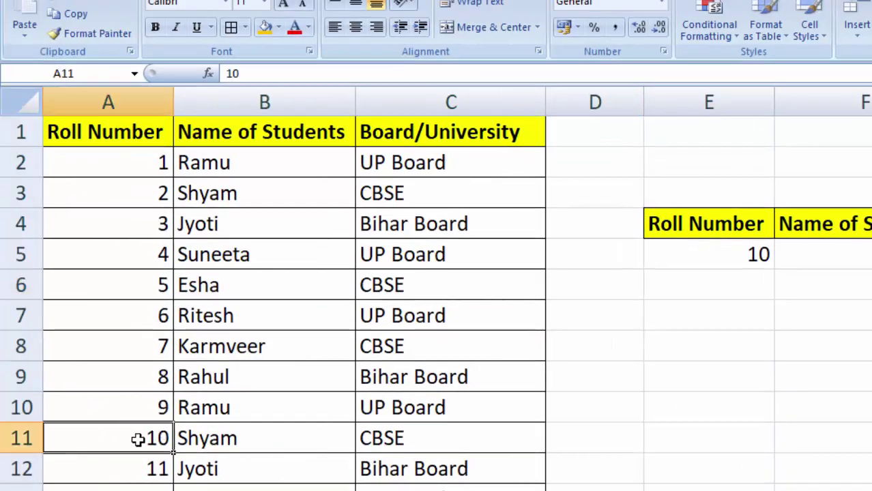
left_click_drag(188, 444, 395, 443)
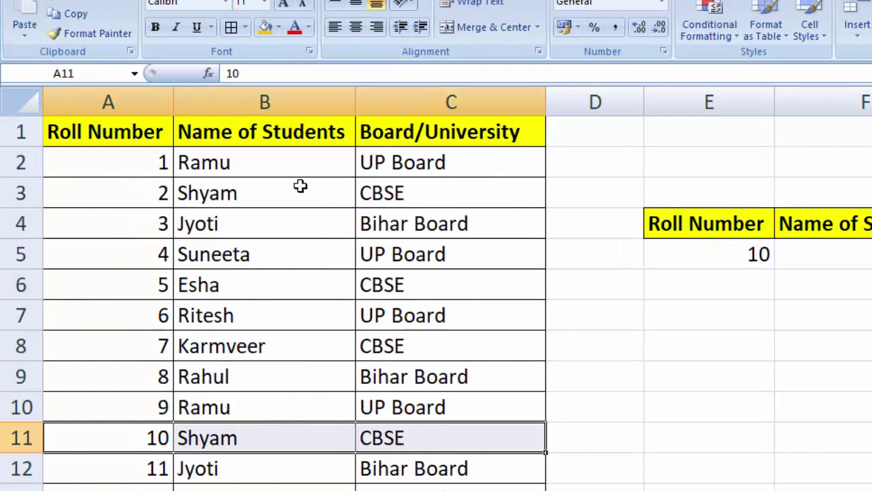
left_click(266, 33)
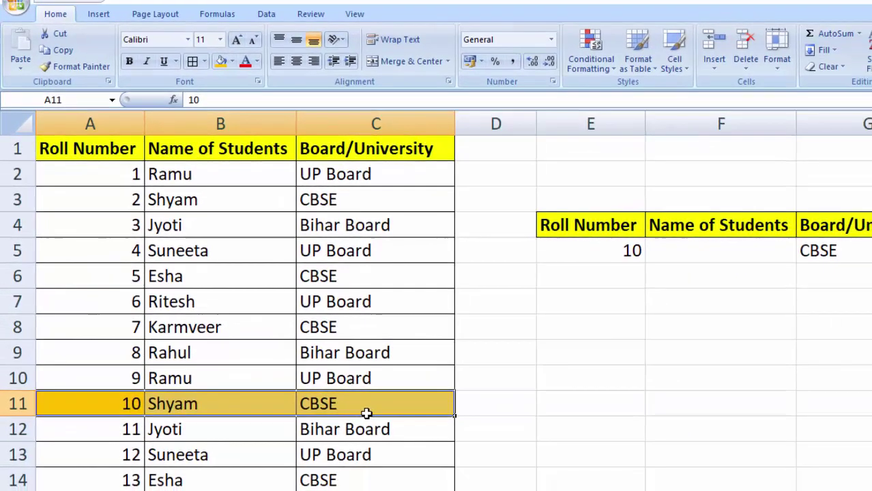
Look up roll number 13 in E5 and turn its row A14:C14 text red
left_click(587, 250)
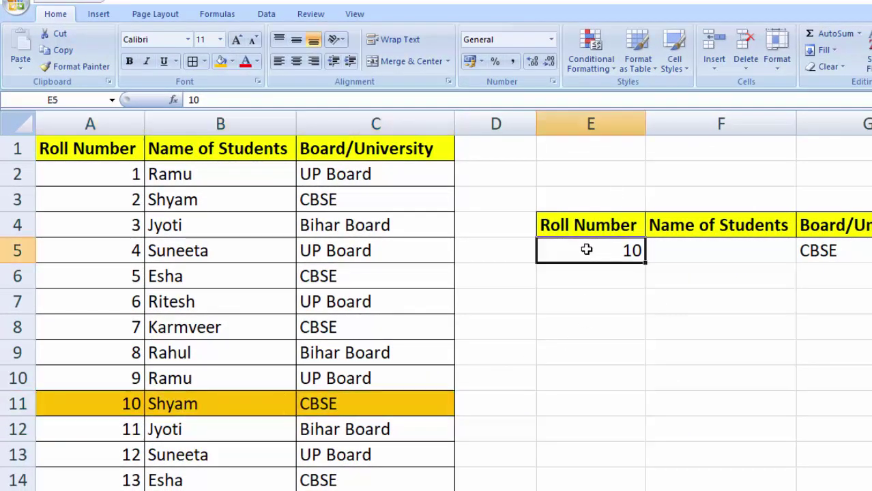
type("1")
key("Return")
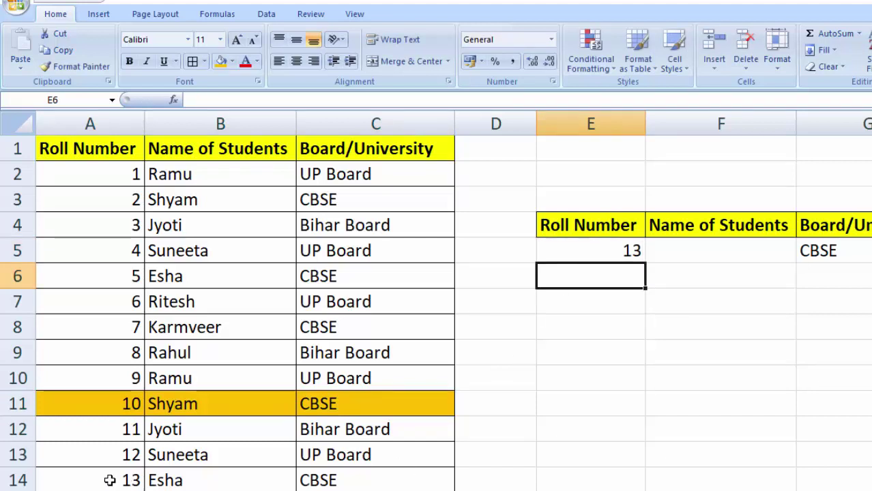
left_click_drag(109, 478, 333, 483)
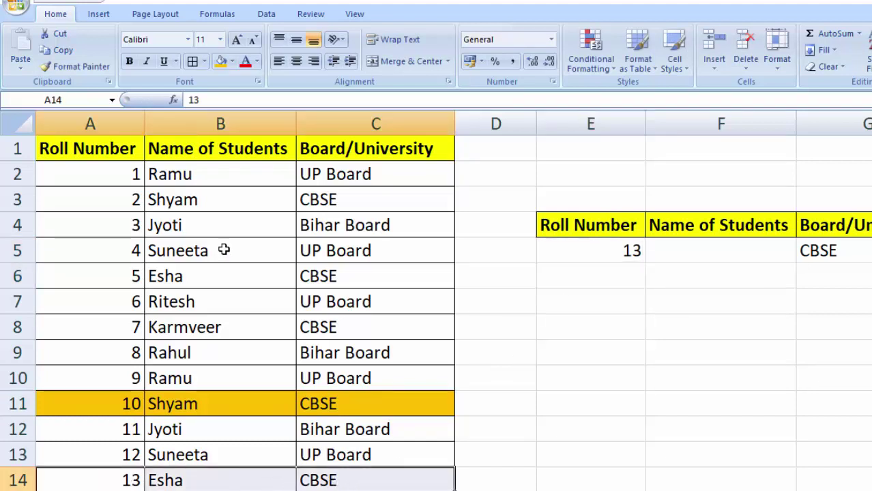
left_click(245, 61)
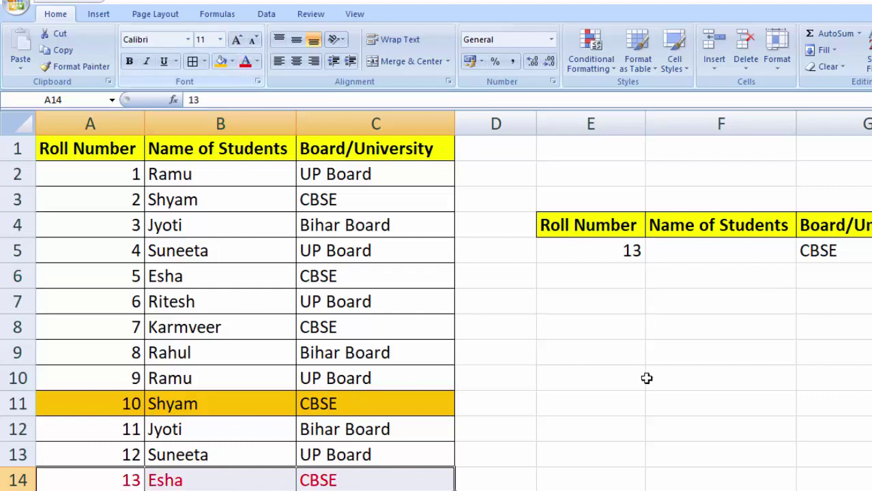
left_click(651, 404)
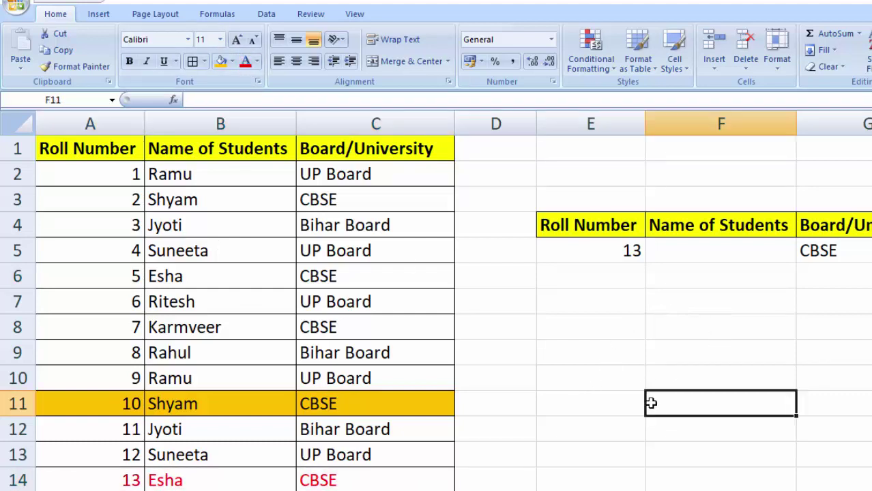